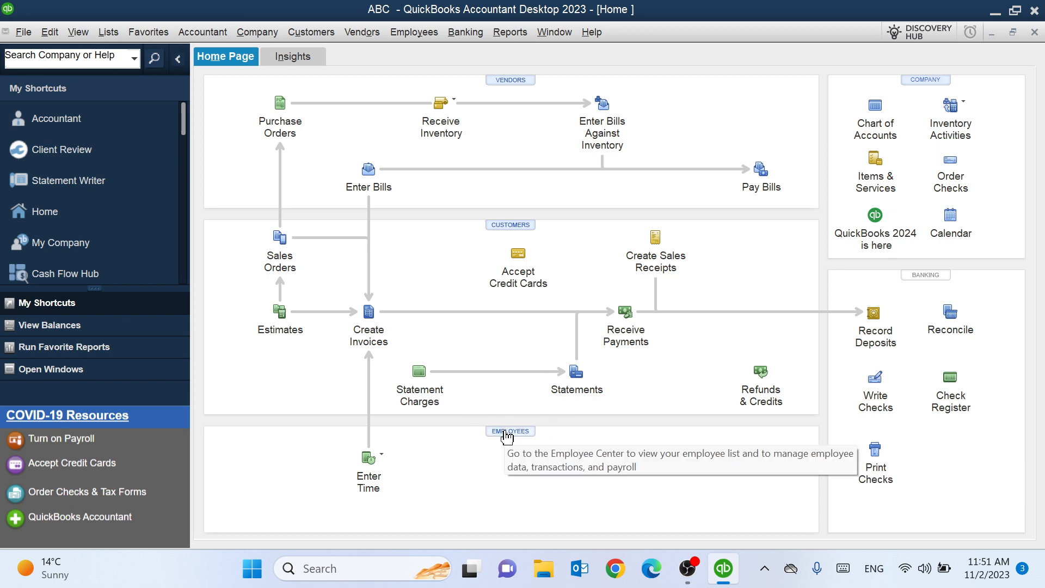
- Open and close the Employee Center from the home screen a couple of times
{"action": "left_click", "coordinate": [507, 436]}
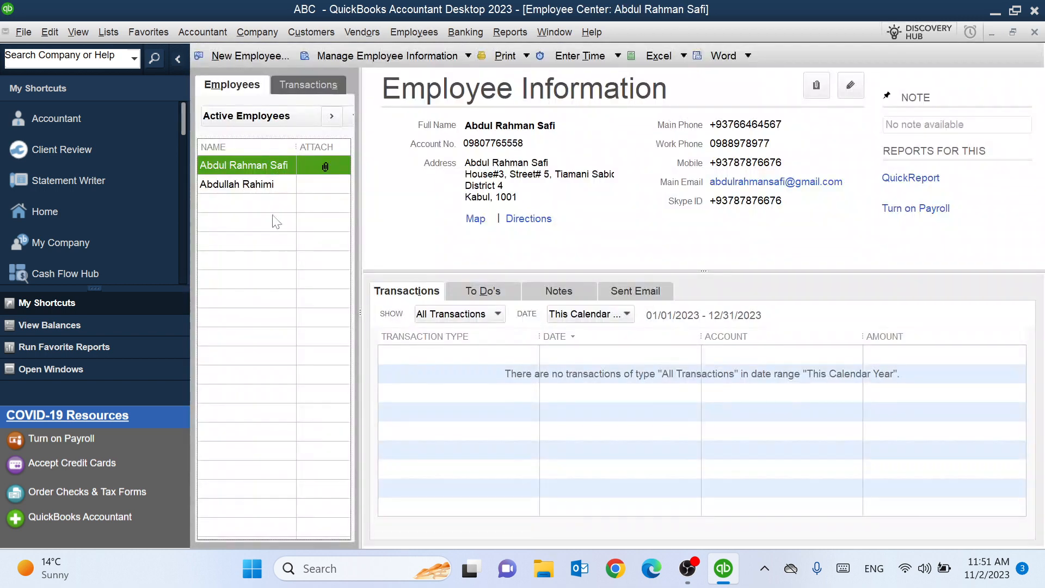
{"action": "left_click", "coordinate": [1035, 32]}
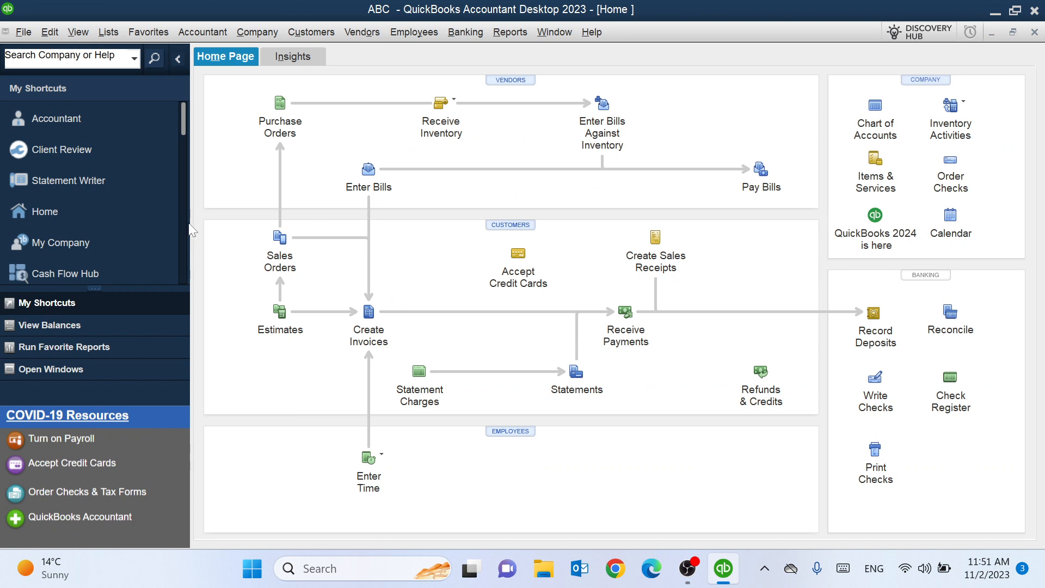
{"action": "scroll", "coordinate": [190, 230], "scroll_direction": "down", "scroll_amount": 5}
{"action": "scroll", "coordinate": [191, 230], "scroll_direction": "down", "scroll_amount": 5}
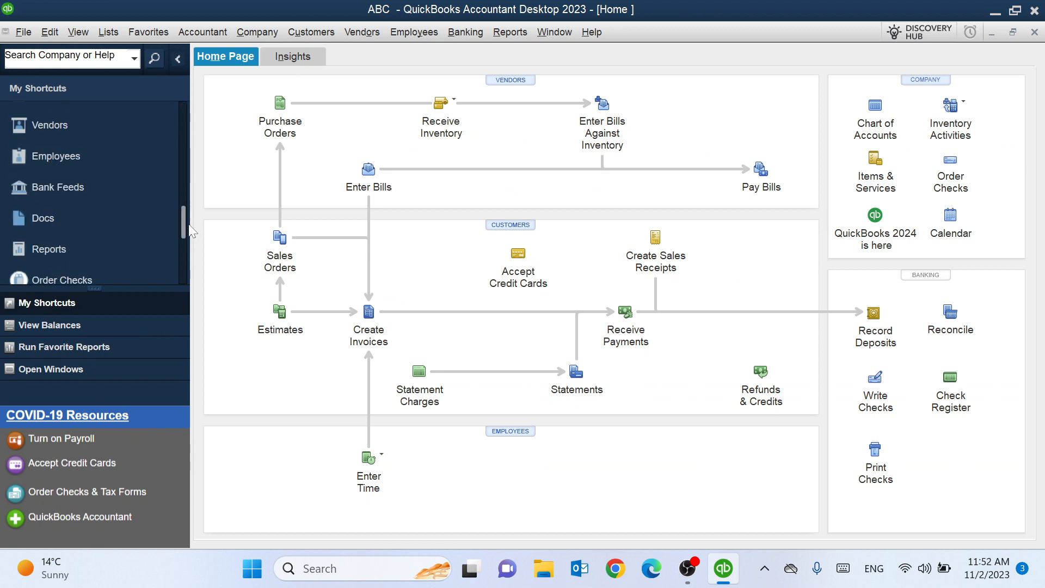
{"action": "scroll", "coordinate": [190, 253], "scroll_direction": "down", "scroll_amount": 3}
{"action": "scroll", "coordinate": [189, 206], "scroll_direction": "up", "scroll_amount": 5}
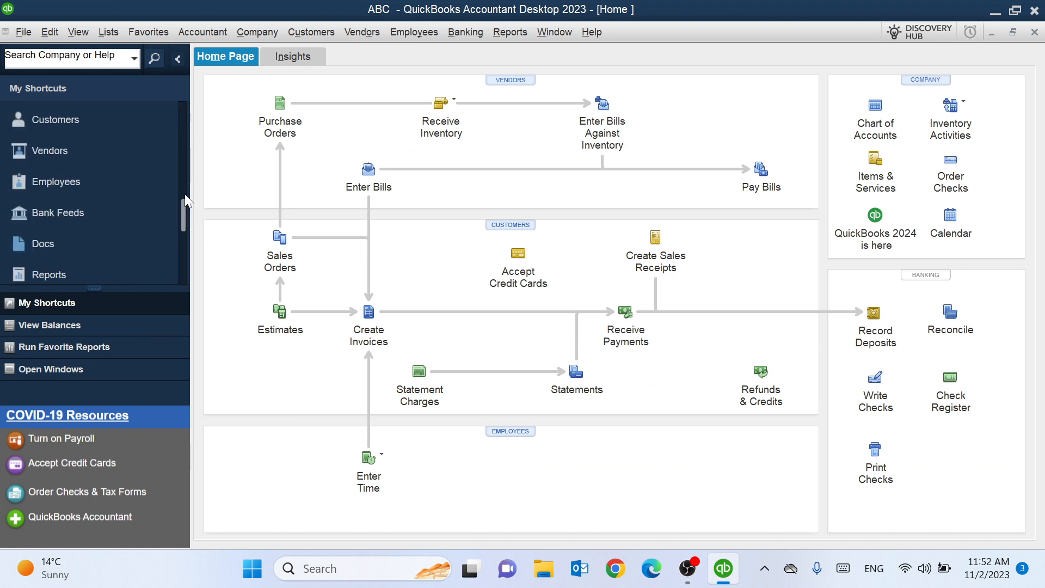
{"action": "left_click", "coordinate": [105, 183]}
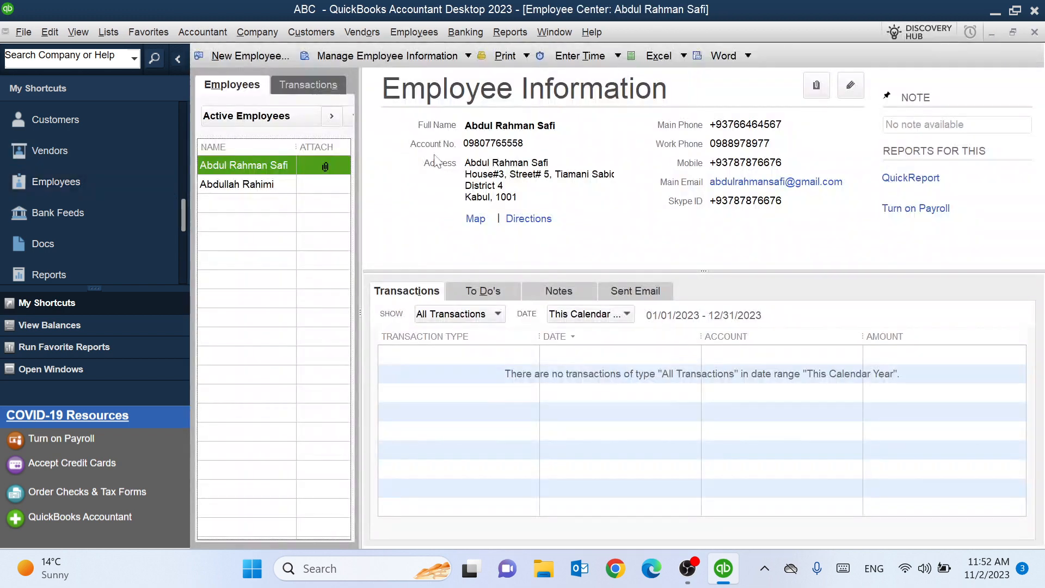
{"action": "left_click", "coordinate": [1035, 32]}
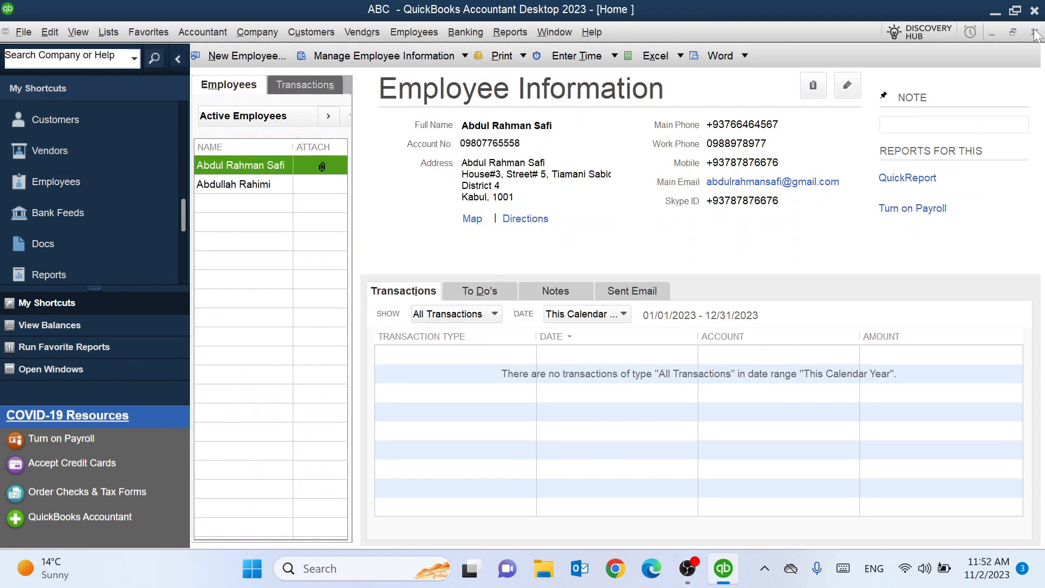
- Open the Employee Center from the Employees menu and start a fresh New Employee form
{"action": "left_click", "coordinate": [423, 32]}
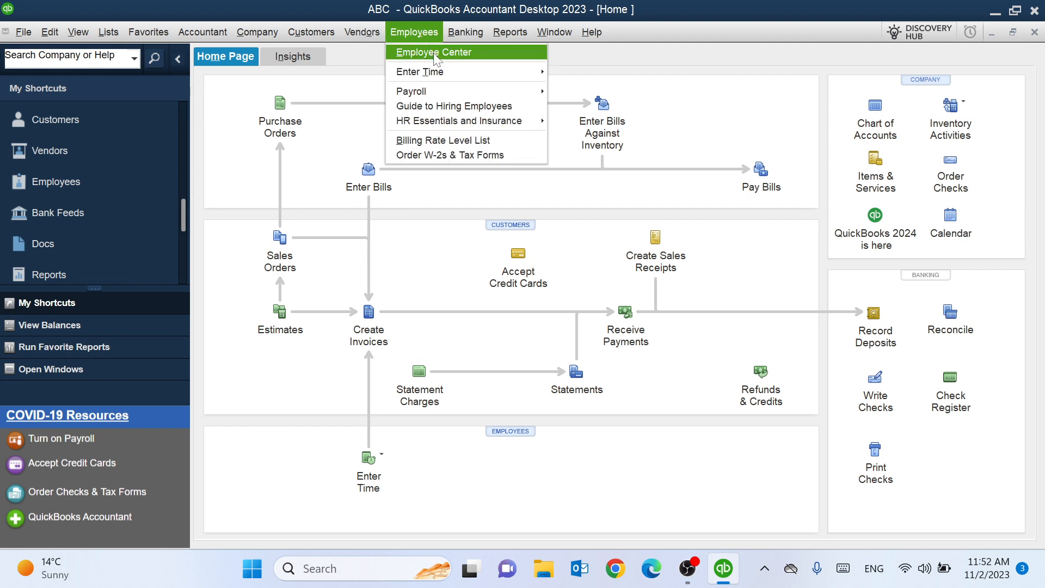
{"action": "left_click", "coordinate": [435, 53]}
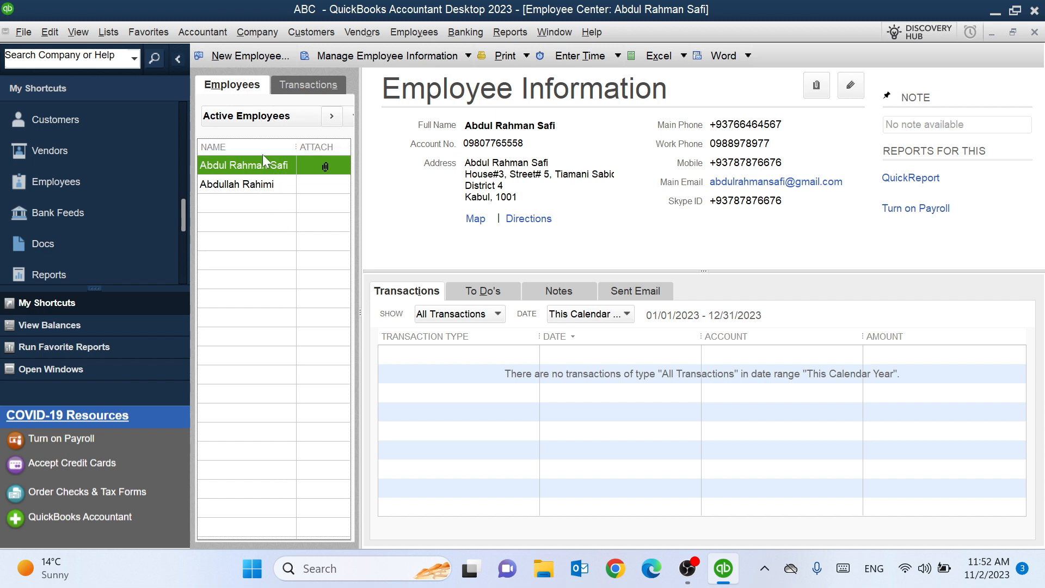
{"action": "left_click", "coordinate": [250, 56]}
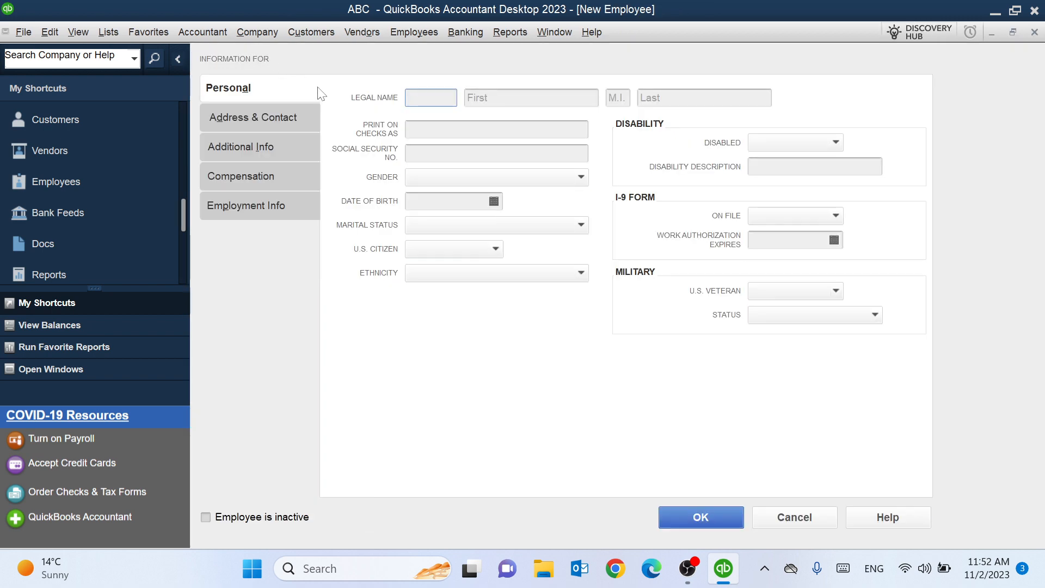
{"action": "left_click", "coordinate": [1035, 34]}
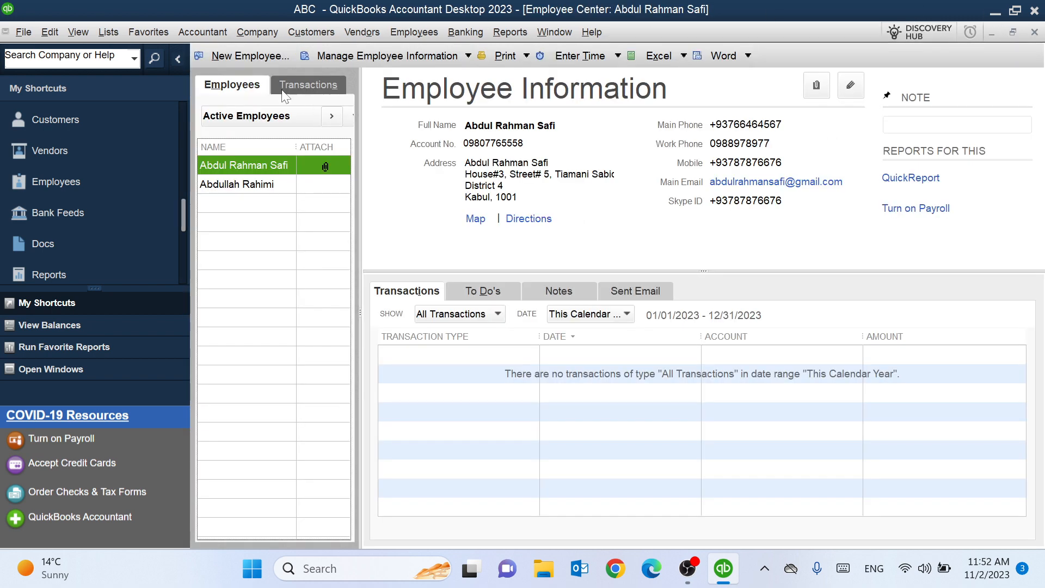
{"action": "left_click", "coordinate": [257, 56]}
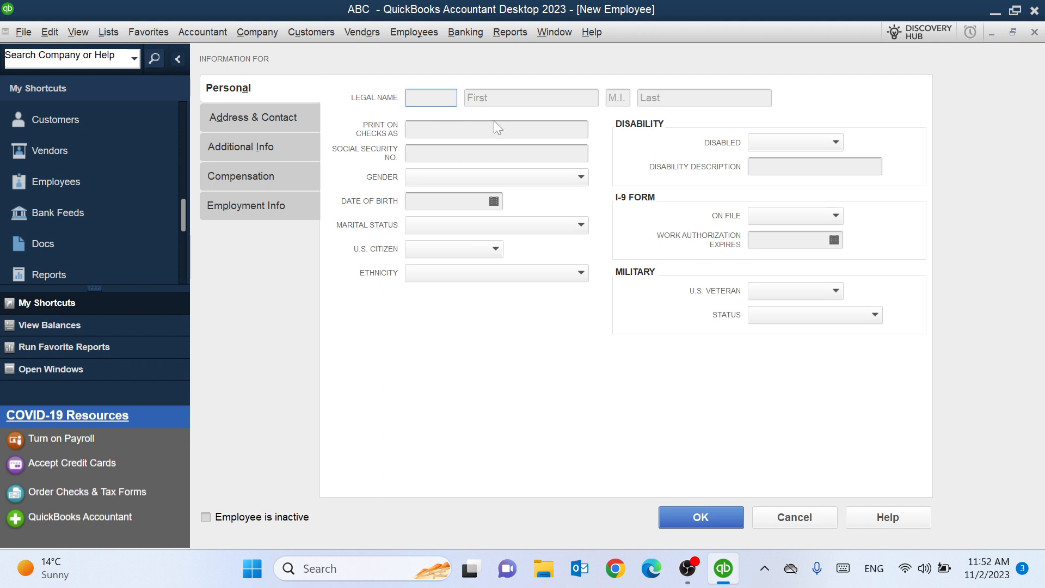
- Enter title Mr plus the employee's first and last name in the Legal Name fields
{"action": "type", "text": "Mr"}
{"action": "key", "text": "Tab"}
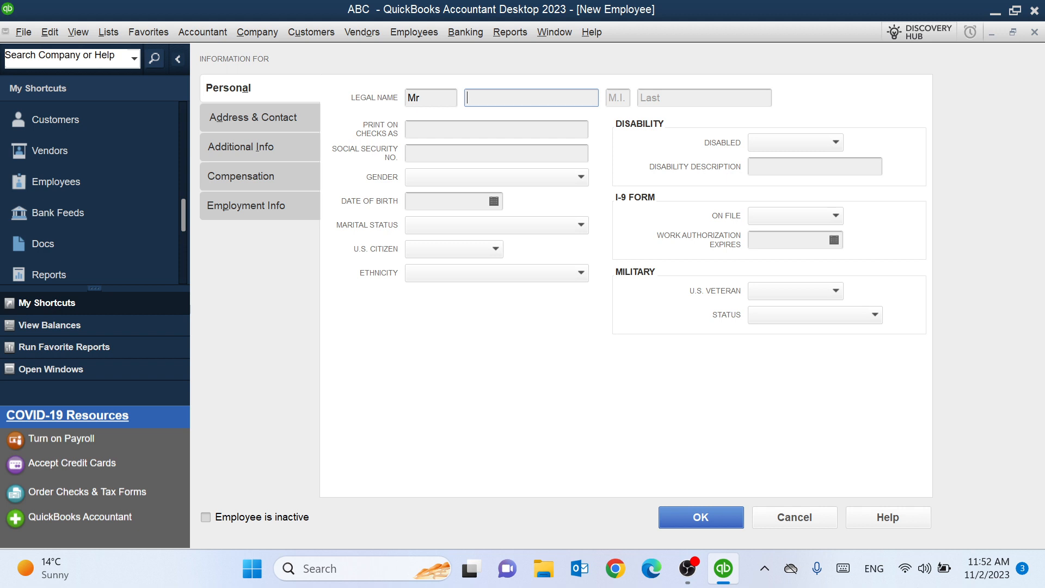
{"action": "left_click", "coordinate": [704, 97]}
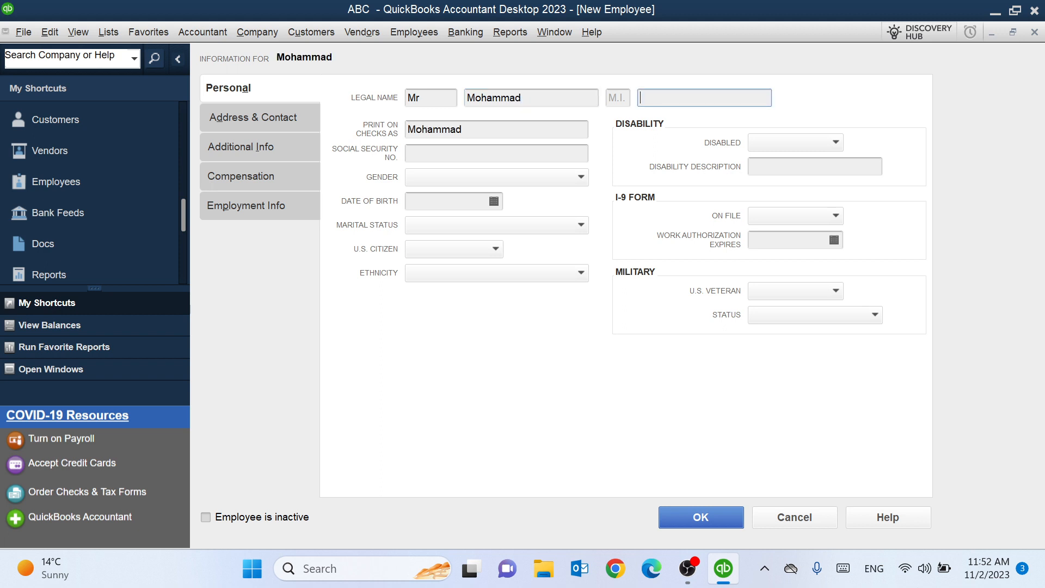
{"action": "key", "text": "Tab"}
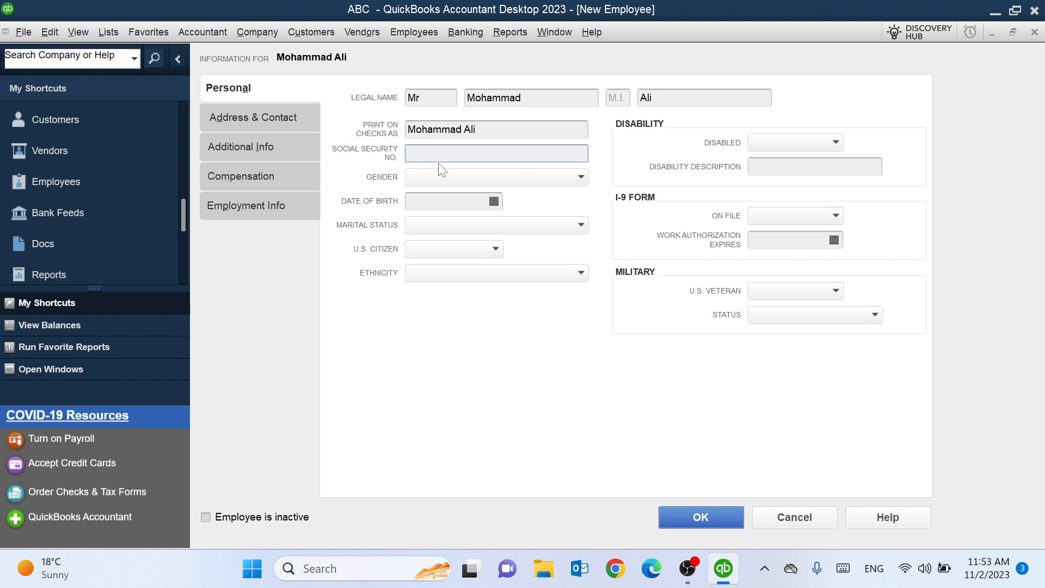
- Set gender to Male and date of birth to 09/03/1999
{"action": "left_click", "coordinate": [445, 179]}
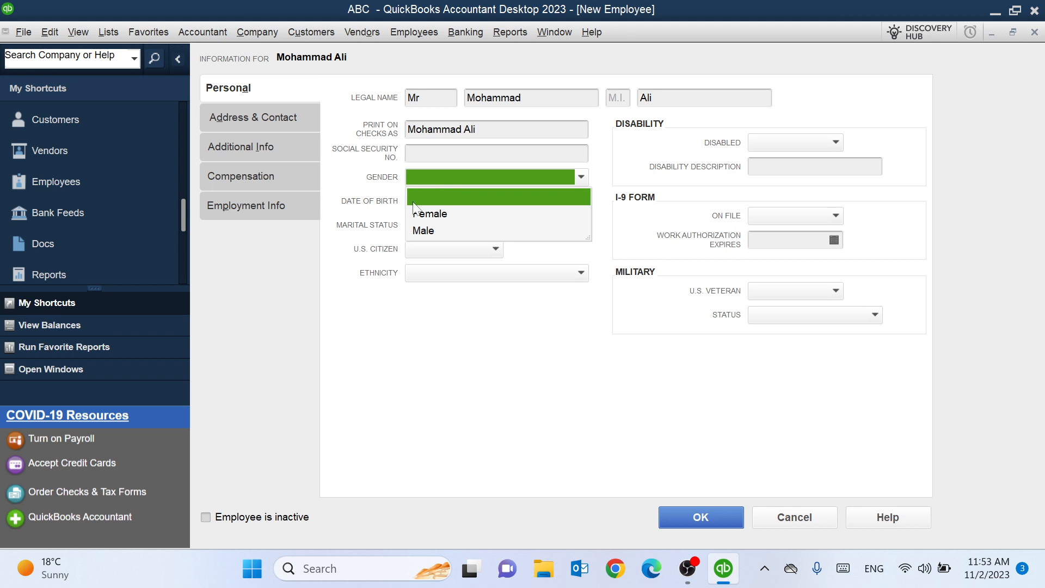
{"action": "left_click", "coordinate": [420, 231]}
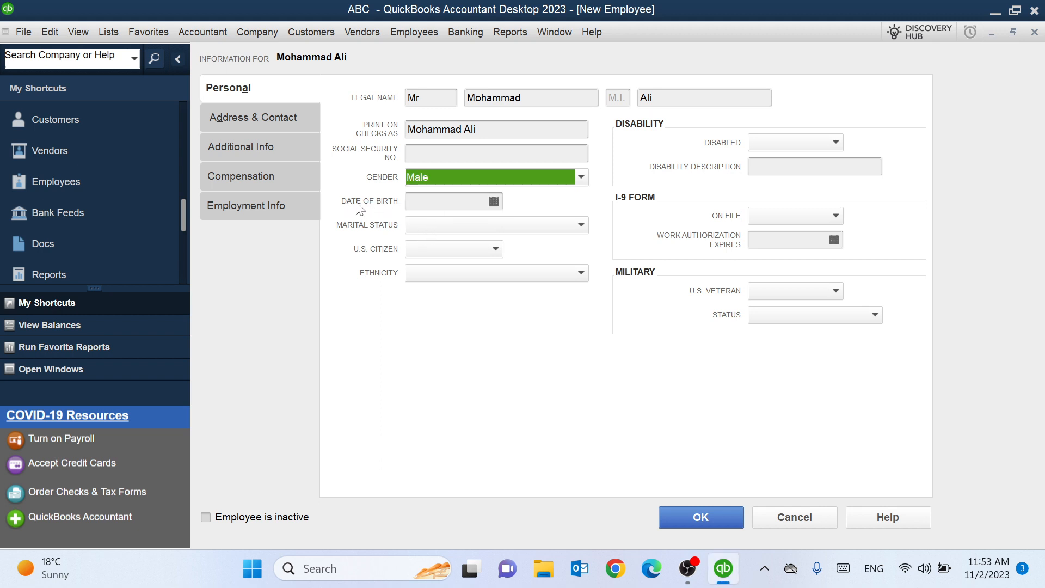
{"action": "left_click", "coordinate": [494, 201]}
{"action": "left_click", "coordinate": [424, 226]}
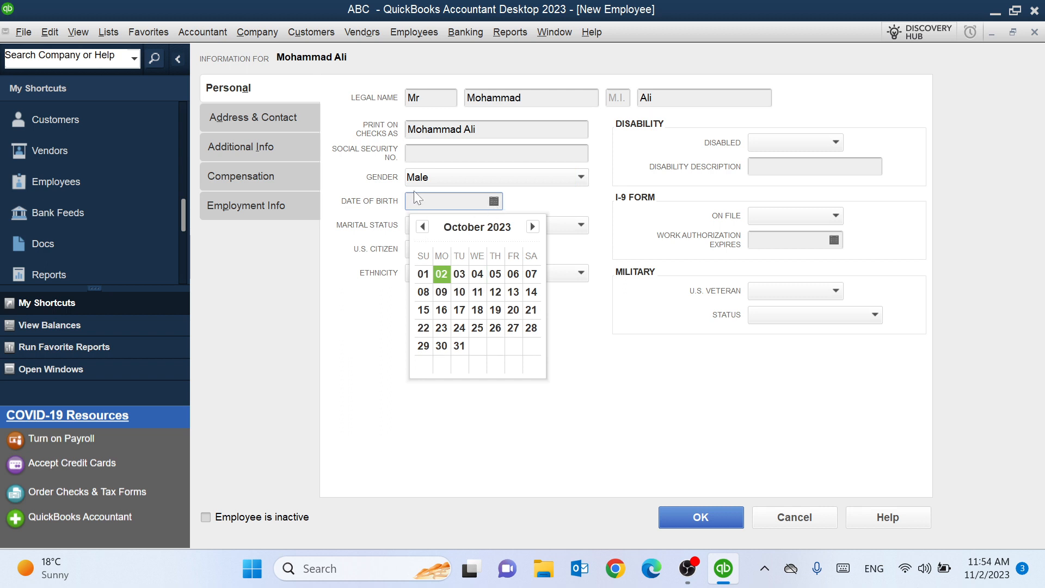
{"action": "left_click", "coordinate": [415, 199]}
{"action": "type", "text": "09"}
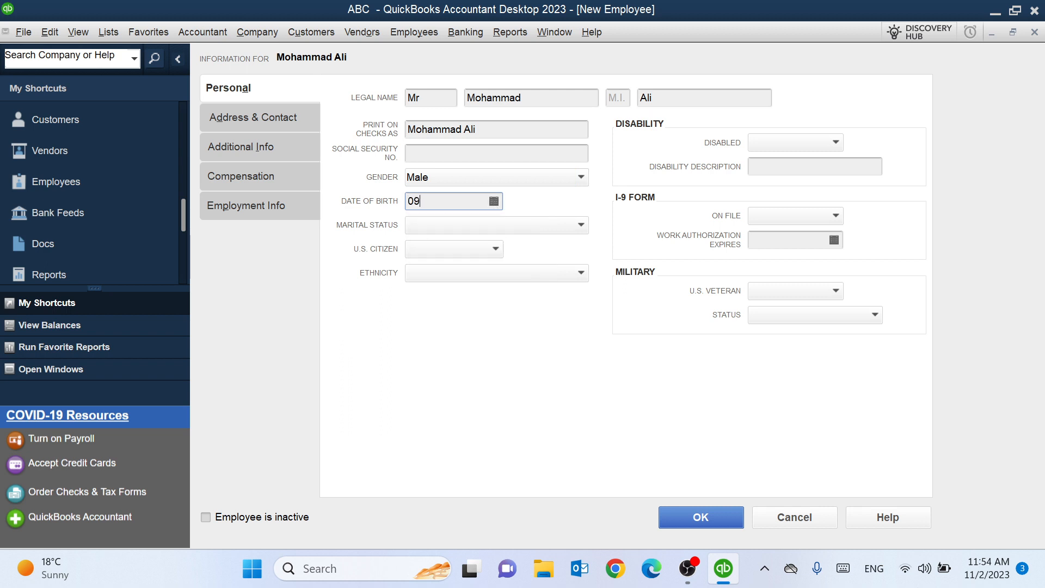
{"action": "type", "text": "/03/1999"}
- Set marital status Single, U.S. citizen No, and ethnicity Asian
{"action": "left_click", "coordinate": [437, 225]}
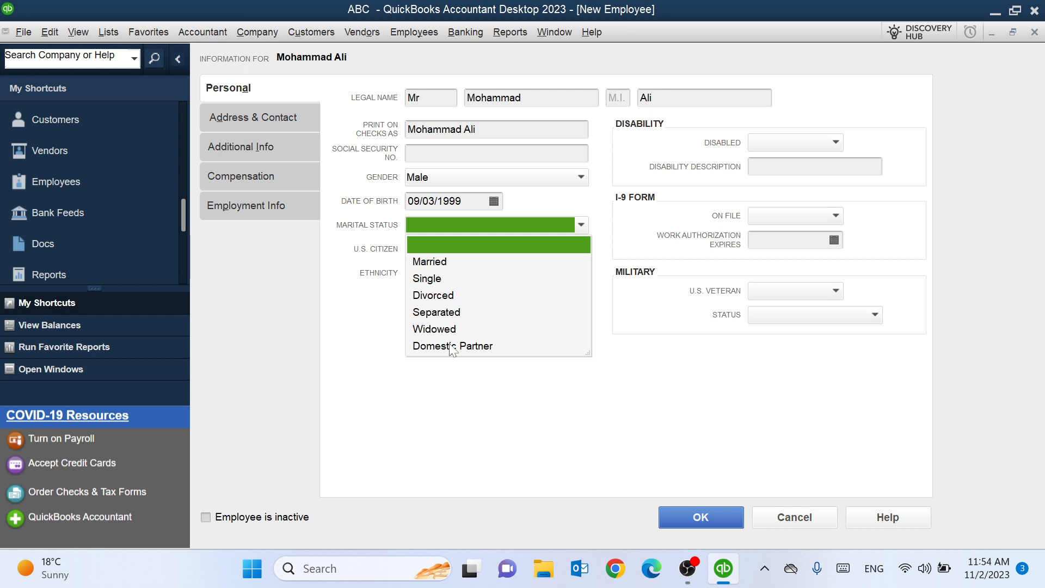
{"action": "left_click", "coordinate": [429, 279]}
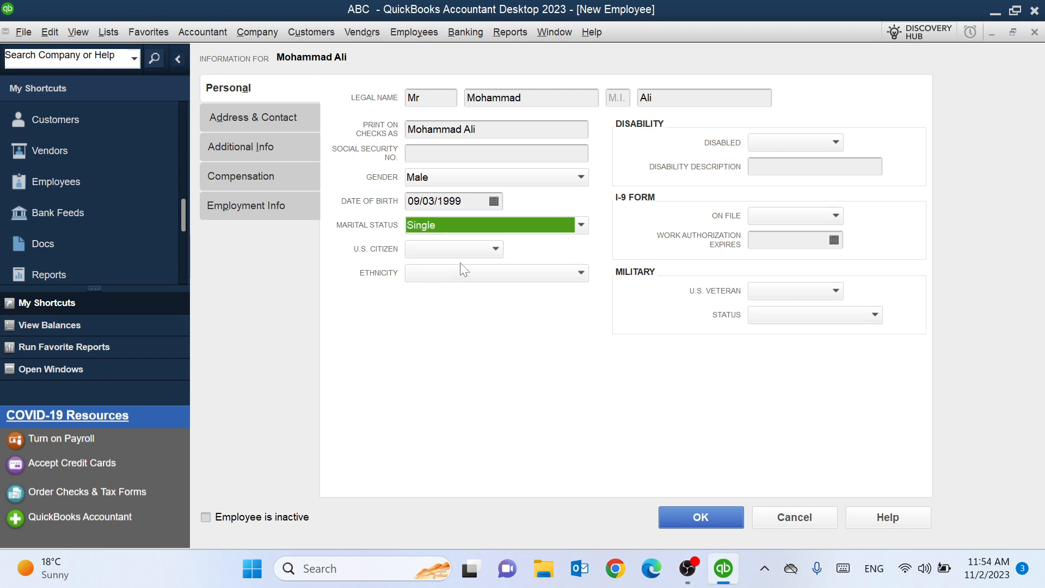
{"action": "left_click", "coordinate": [494, 251]}
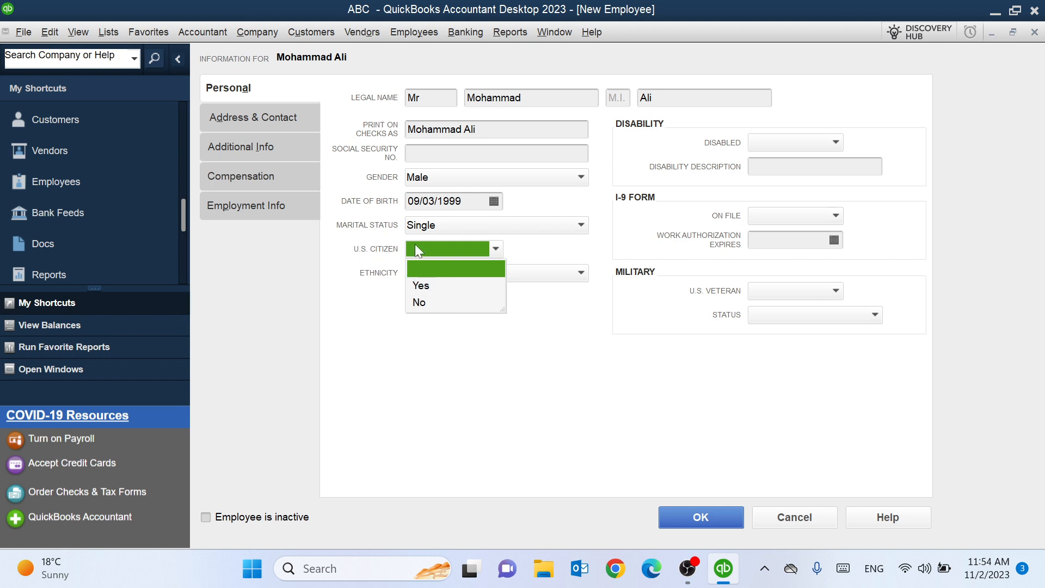
{"action": "left_click", "coordinate": [420, 303]}
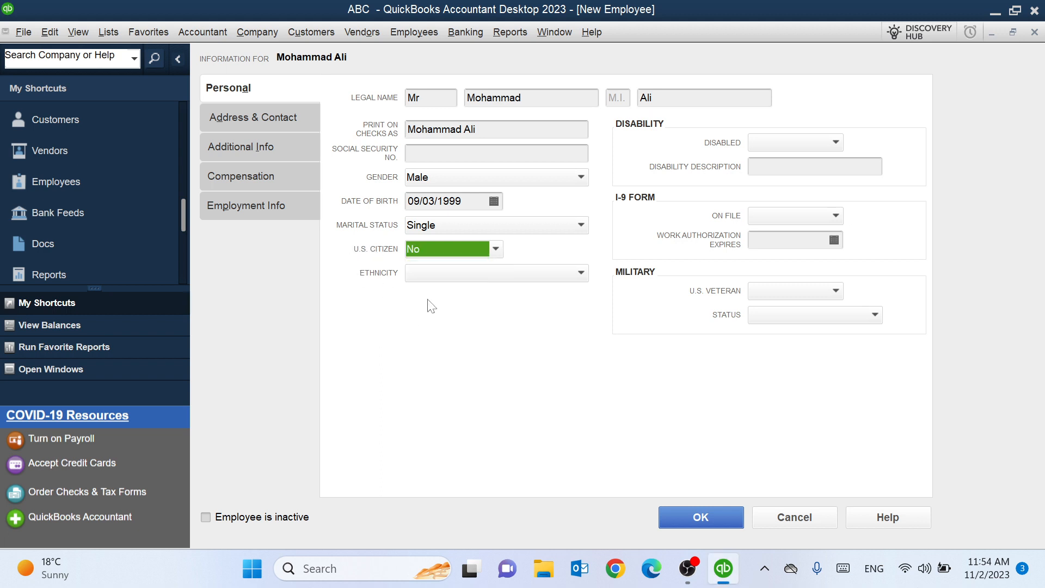
{"action": "left_click", "coordinate": [578, 274]}
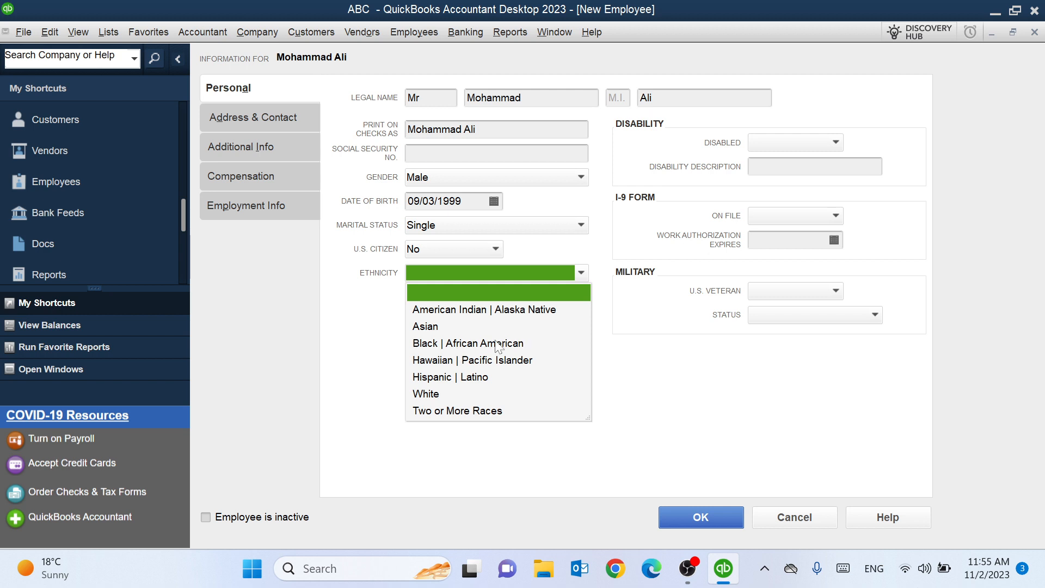
{"action": "left_click", "coordinate": [429, 325]}
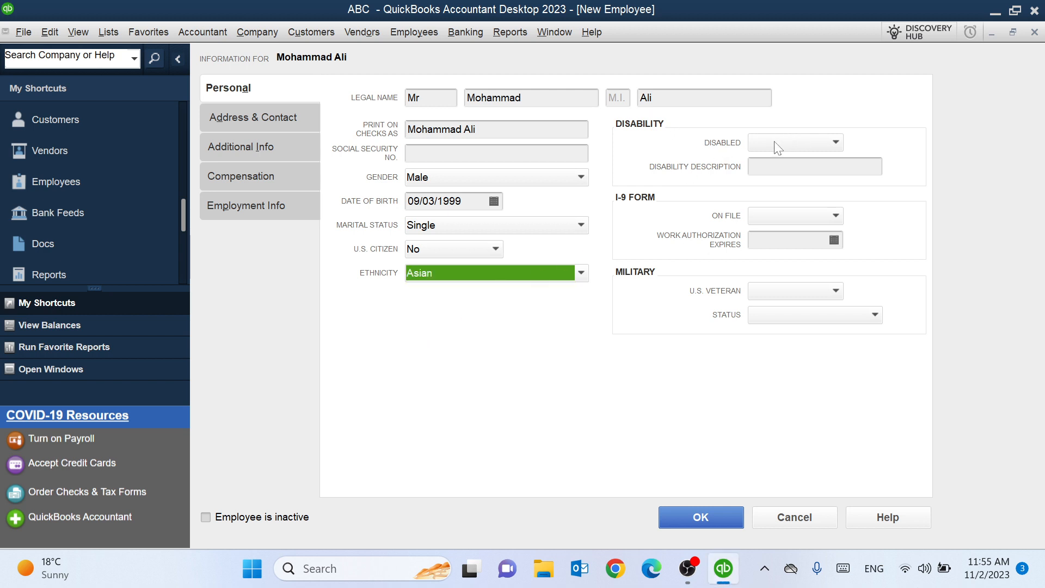
- Set Disability to No and I-9 On File to No, leaving work authorization expiry blank
{"action": "left_click", "coordinate": [801, 138]}
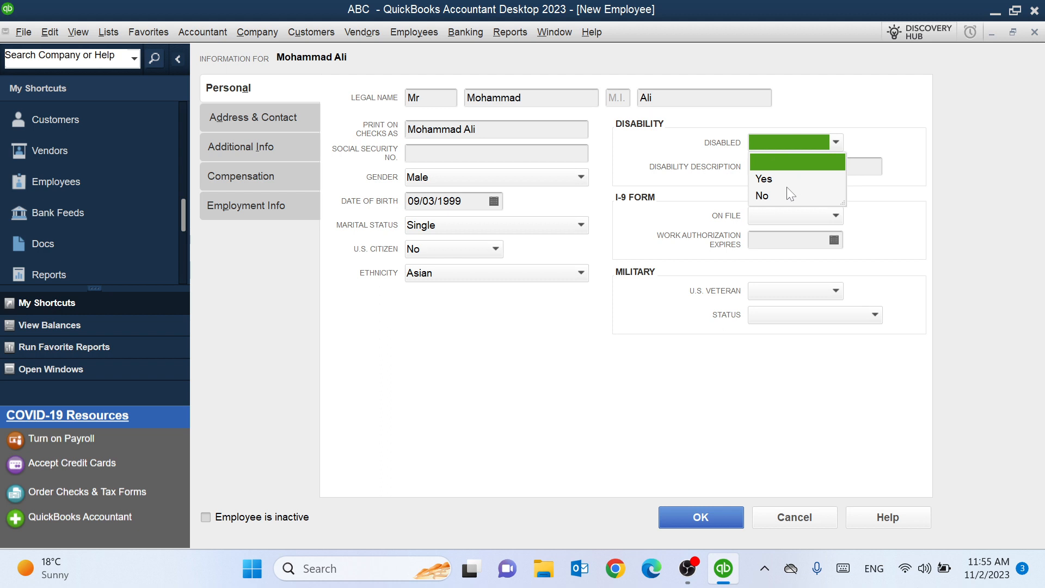
{"action": "left_click", "coordinate": [765, 198]}
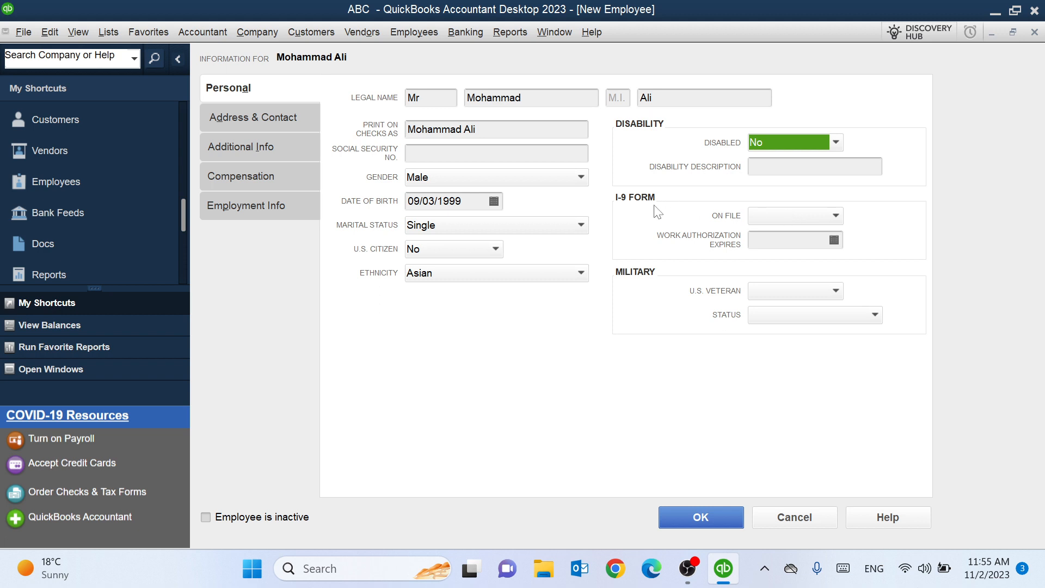
{"action": "left_click", "coordinate": [779, 215]}
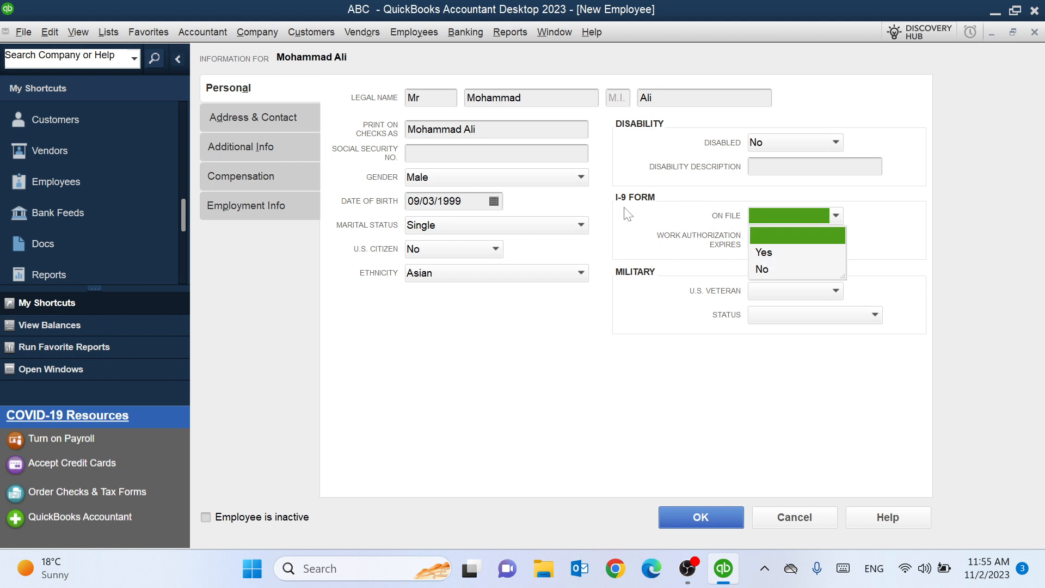
{"action": "left_click", "coordinate": [766, 270]}
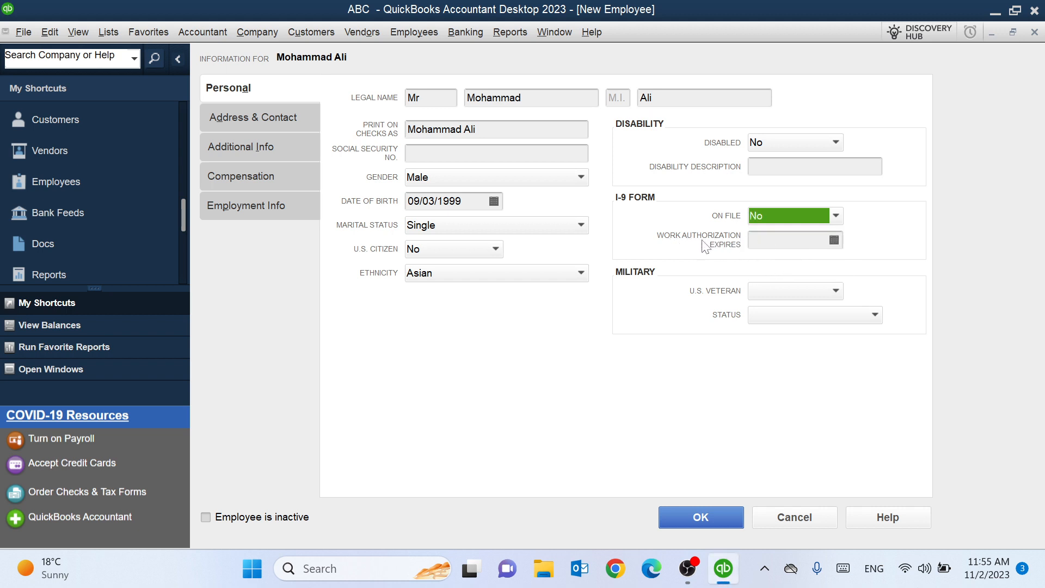
{"action": "left_click", "coordinate": [834, 240]}
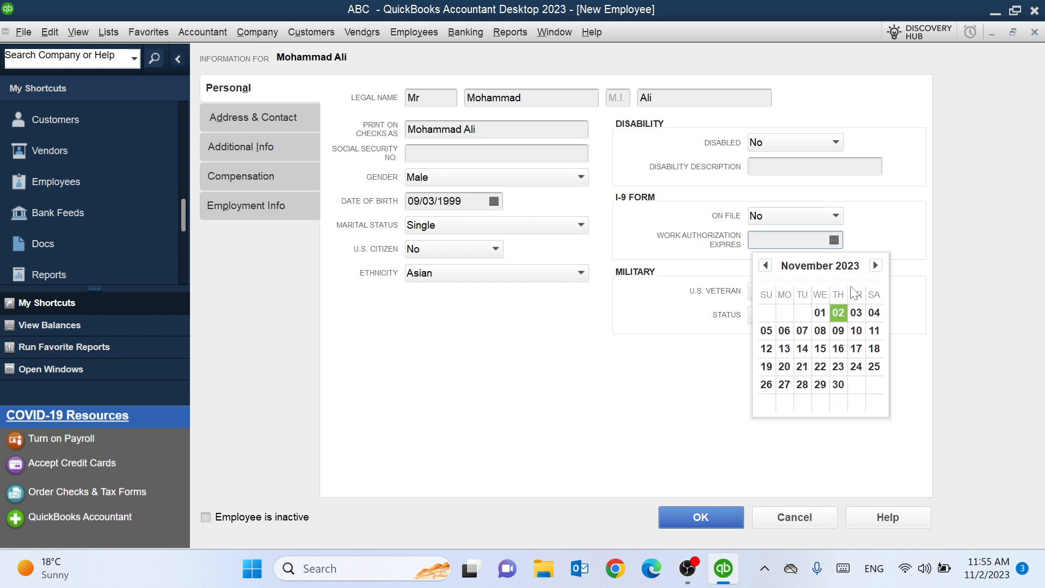
{"action": "left_click", "coordinate": [829, 240]}
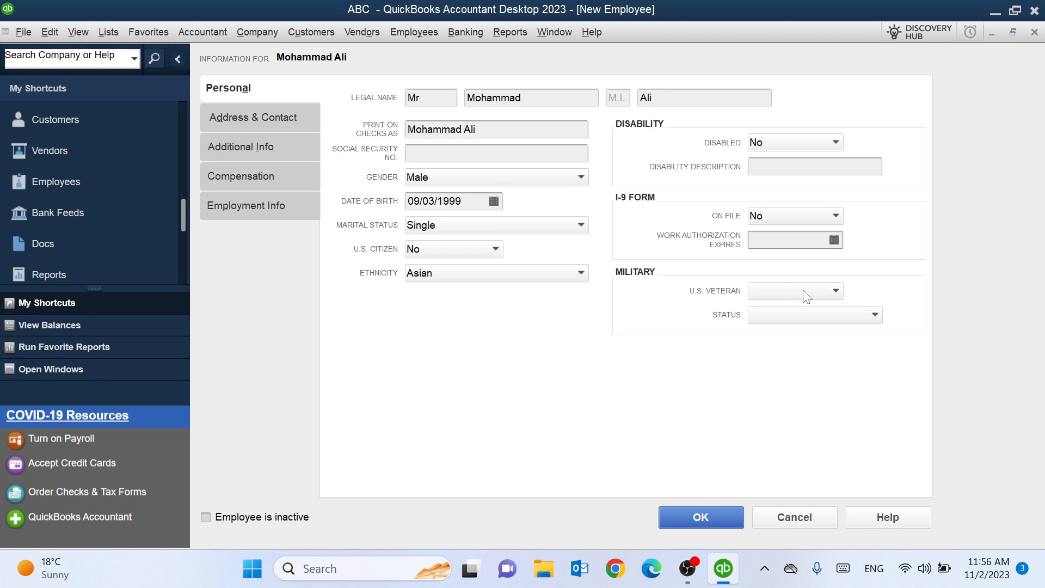
- Set U.S. Veteran to No, leave military status blank, and switch to Address & Contact
{"action": "left_click", "coordinate": [788, 294]}
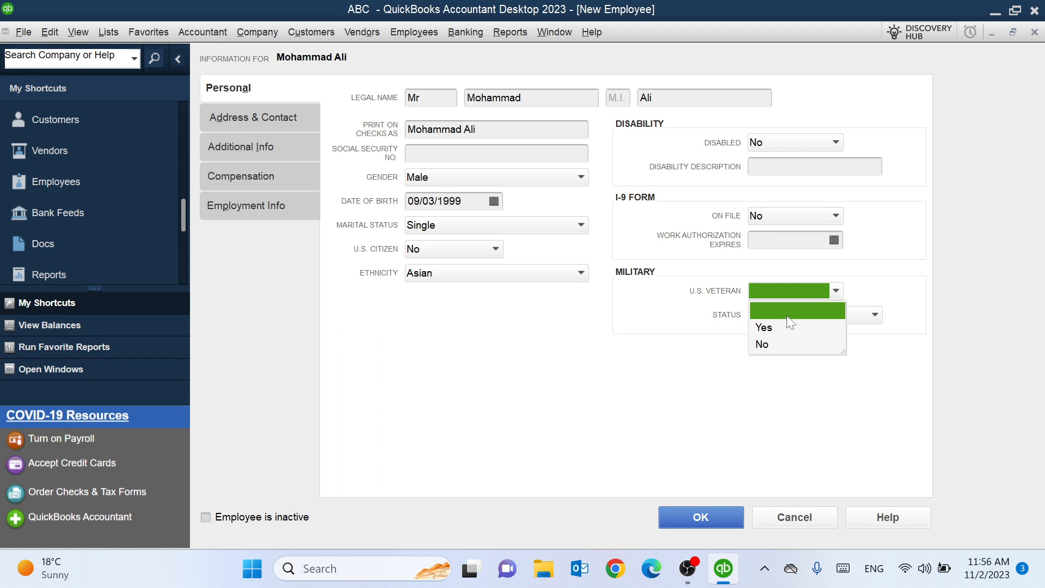
{"action": "left_click", "coordinate": [764, 345]}
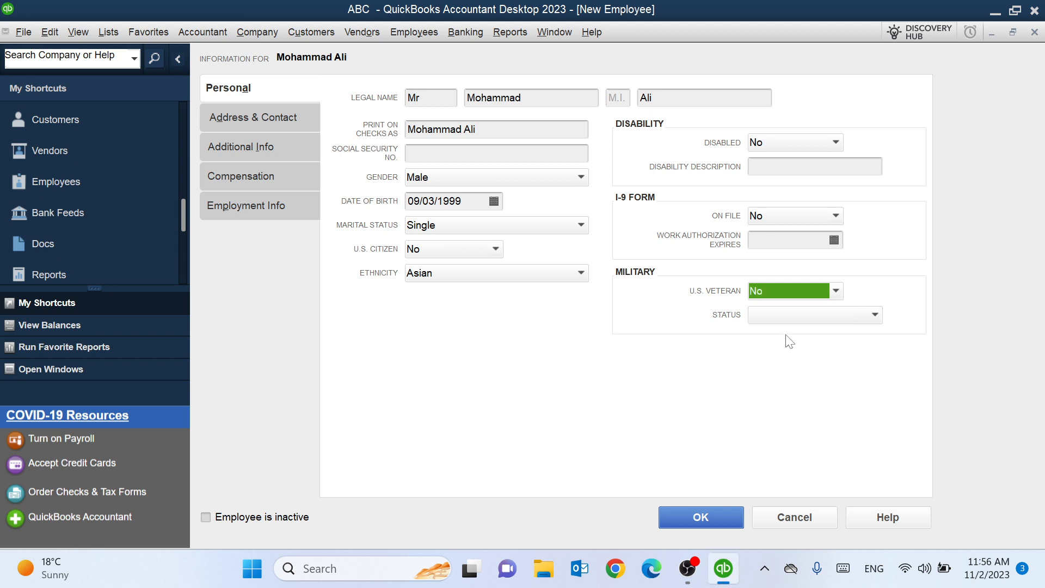
{"action": "left_click", "coordinate": [792, 316]}
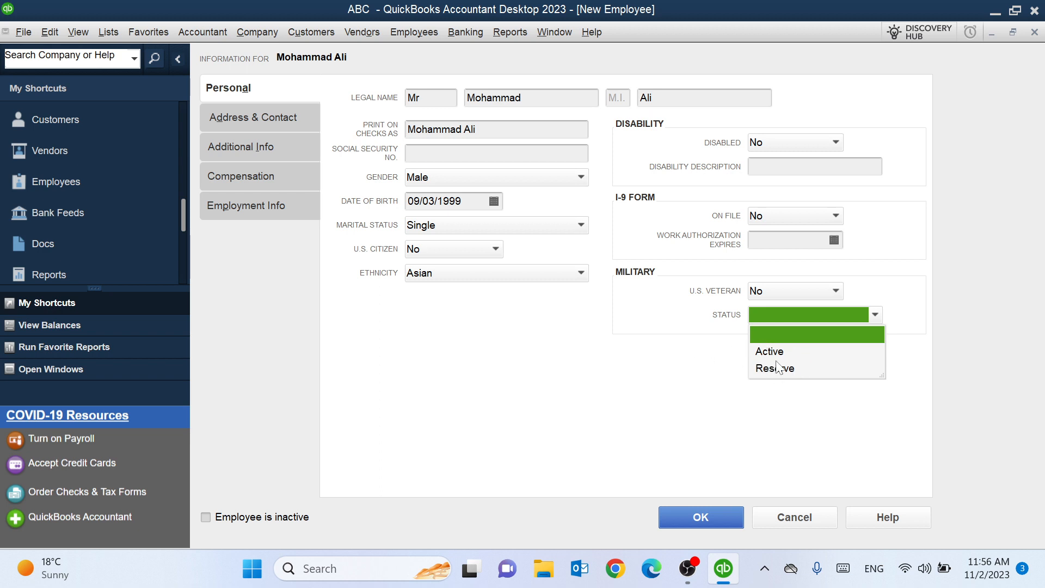
{"action": "left_click", "coordinate": [721, 376]}
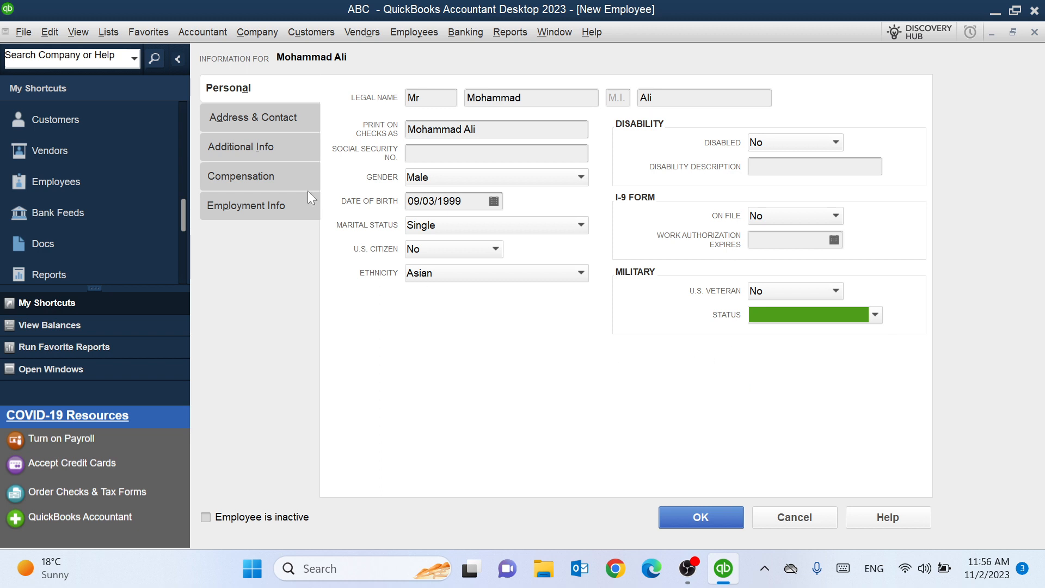
{"action": "left_click", "coordinate": [263, 117]}
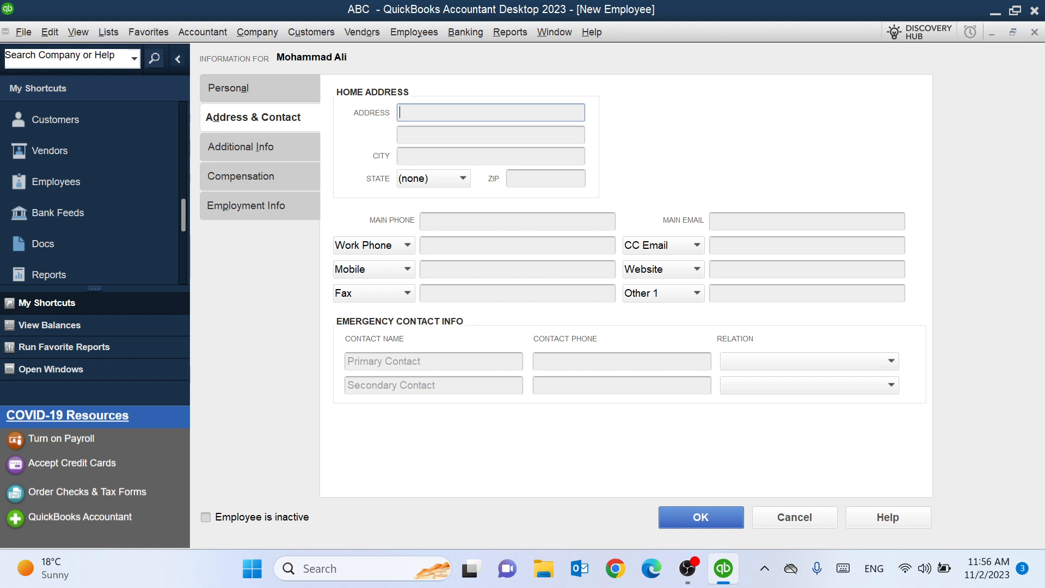
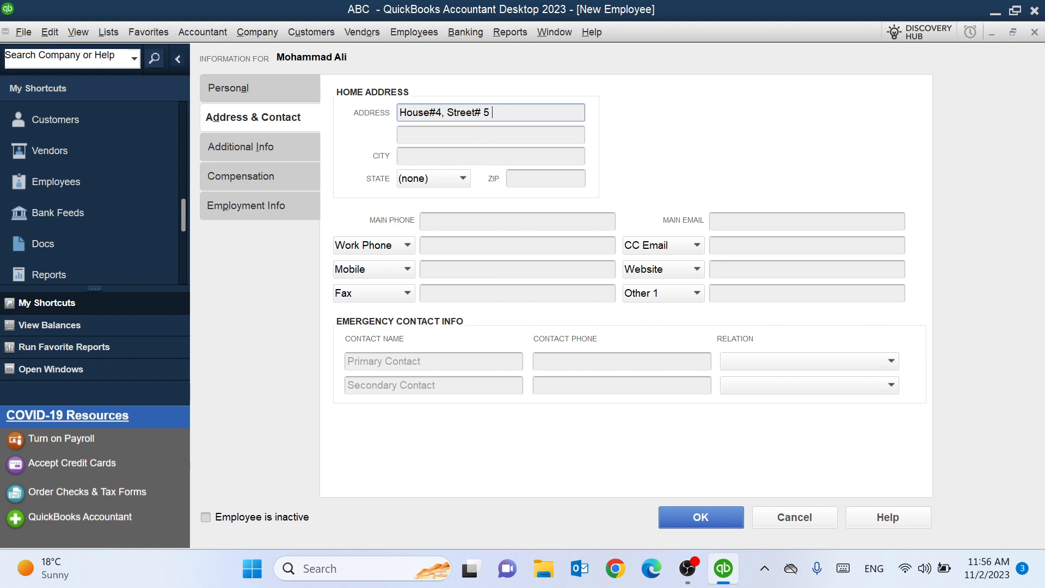
- Enter the employee's street address, city and ZIP code, leaving State empty
{"action": "left_click", "coordinate": [453, 155]}
{"action": "type", "text": "Kabul"}
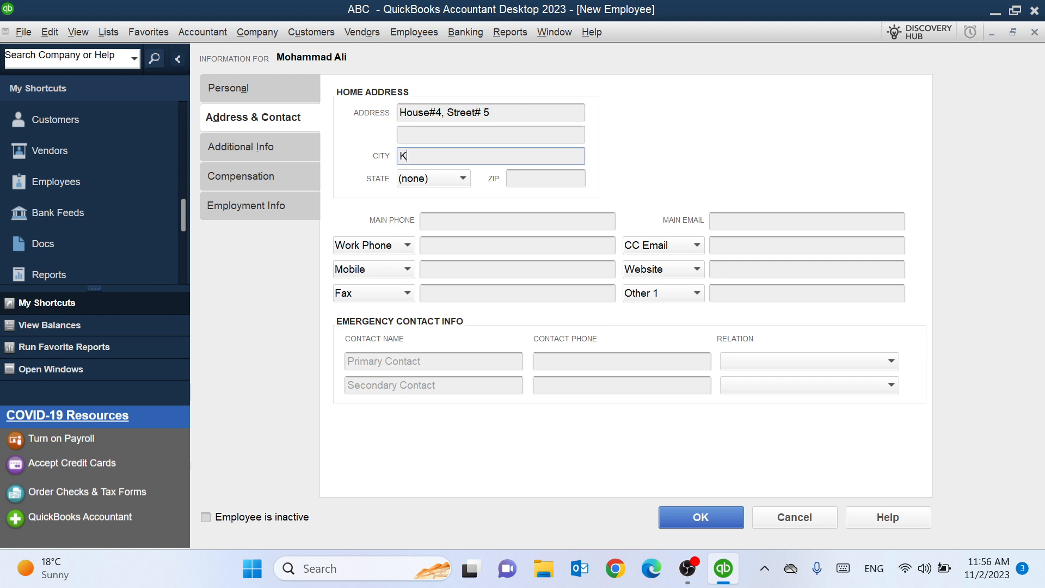
{"action": "left_click", "coordinate": [458, 178]}
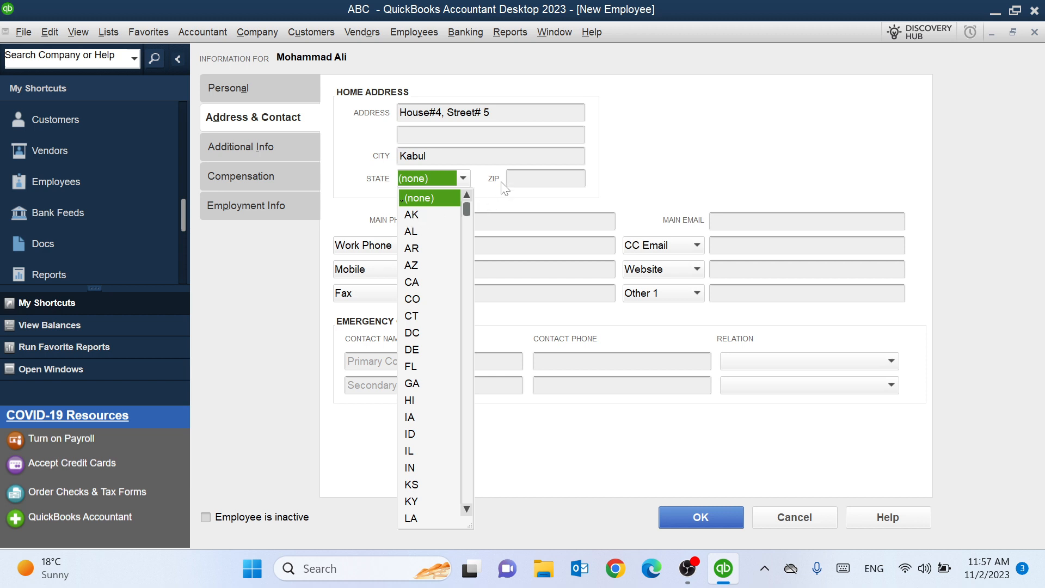
{"action": "key", "text": "Tab"}
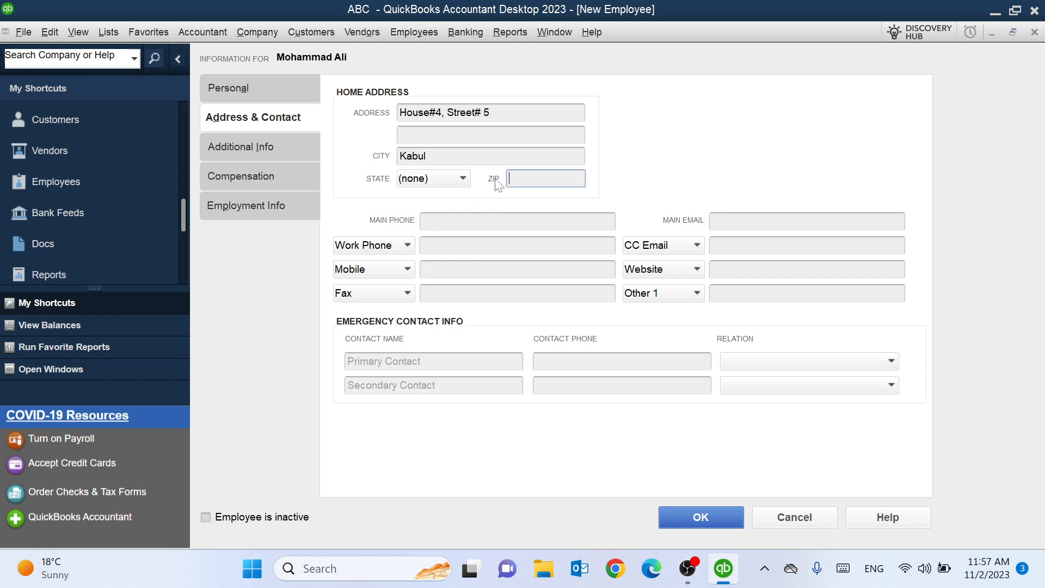
{"action": "type", "text": "1001"}
{"action": "key", "text": "Tab"}
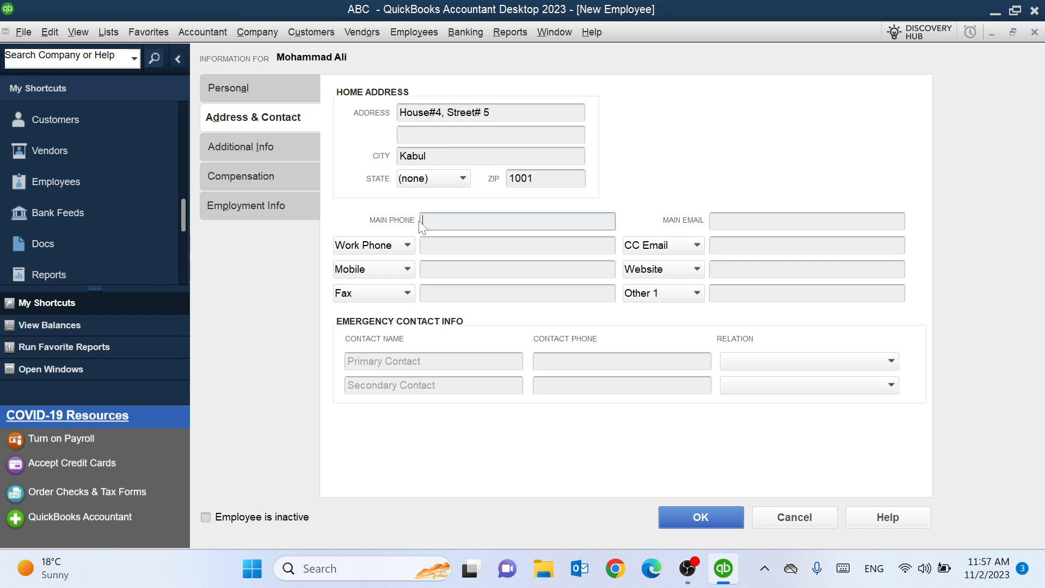
- Enter the employee's main, work and mobile phone numbers
{"action": "left_click", "coordinate": [517, 245]}
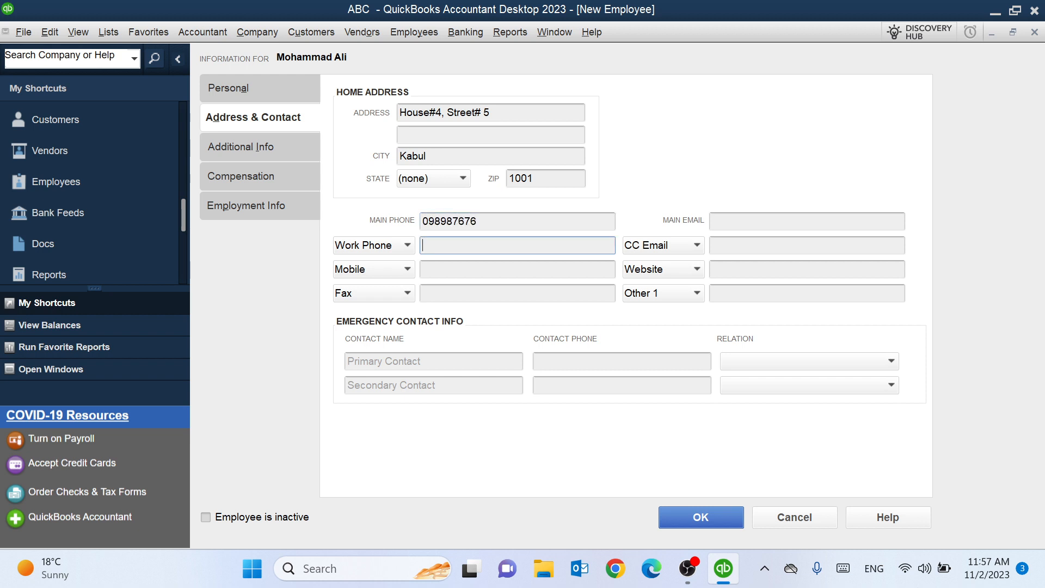
{"action": "left_click", "coordinate": [422, 270]}
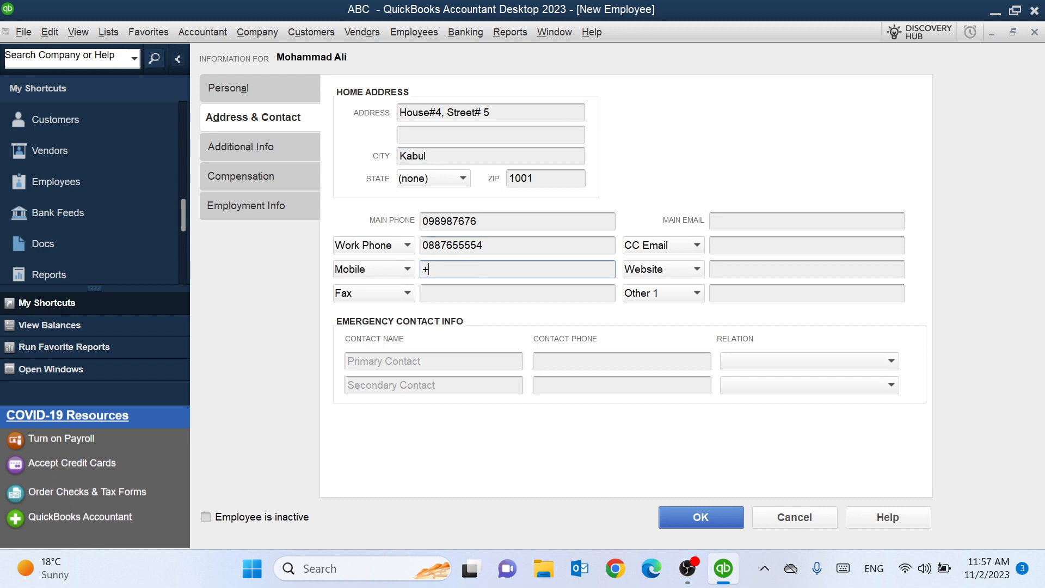
{"action": "left_click", "coordinate": [423, 294]}
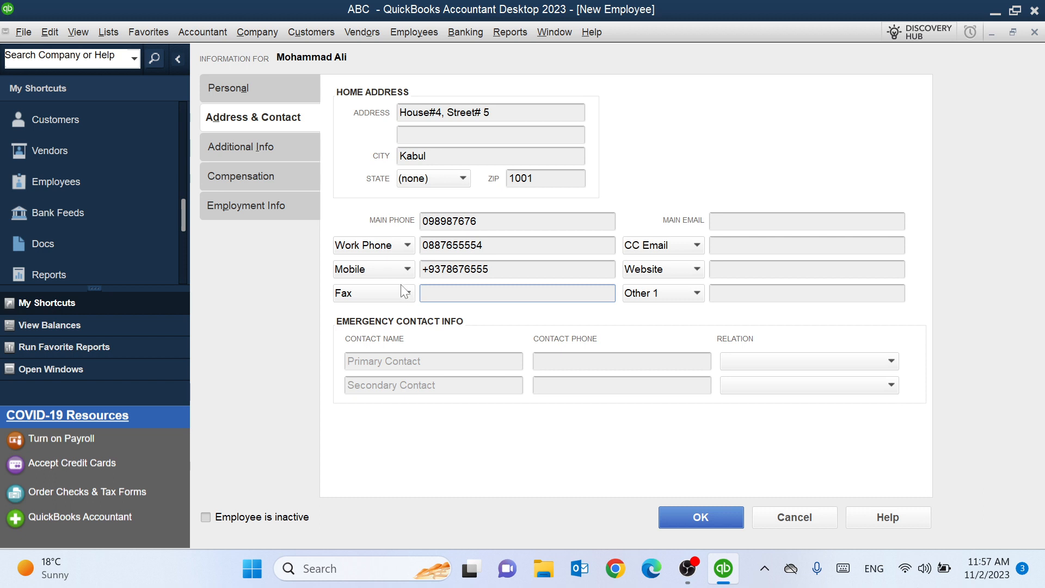
{"action": "left_click", "coordinate": [407, 269]}
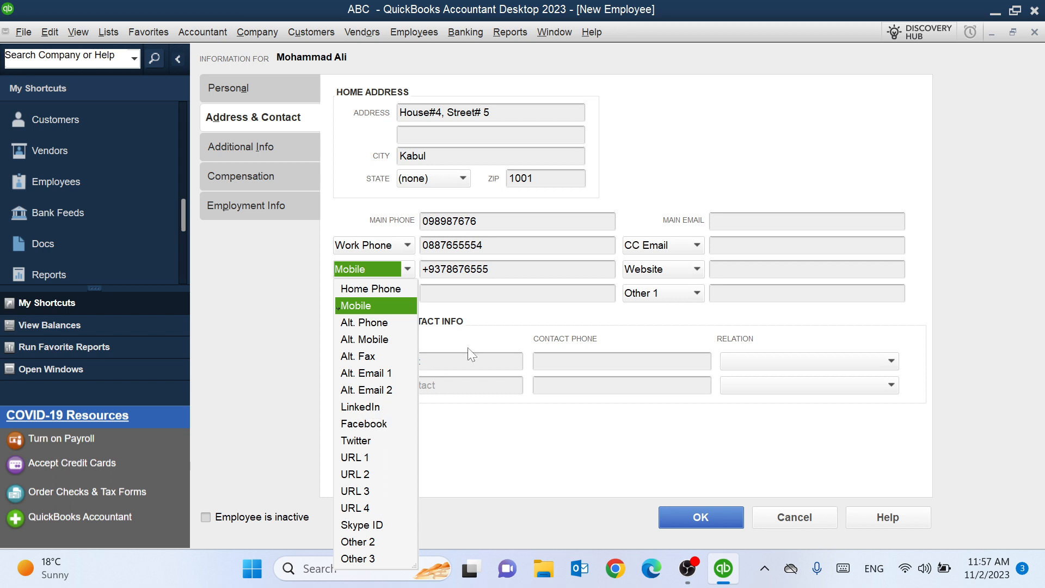
{"action": "left_click", "coordinate": [547, 297]}
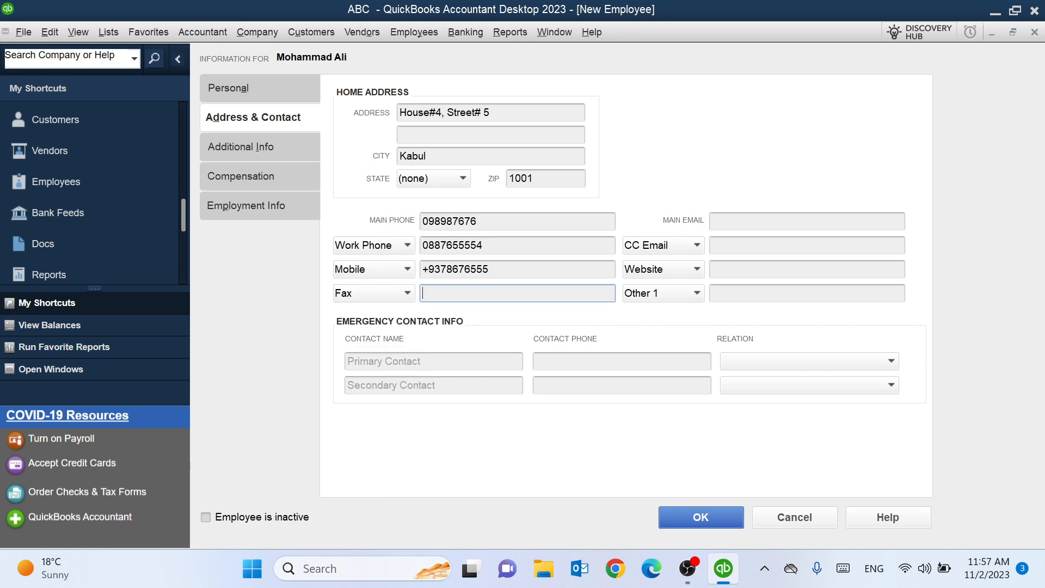
- Enter the employee's main e-mail address, leaving CC e-mail, website and Other 1 unchanged
{"action": "left_click", "coordinate": [807, 221]}
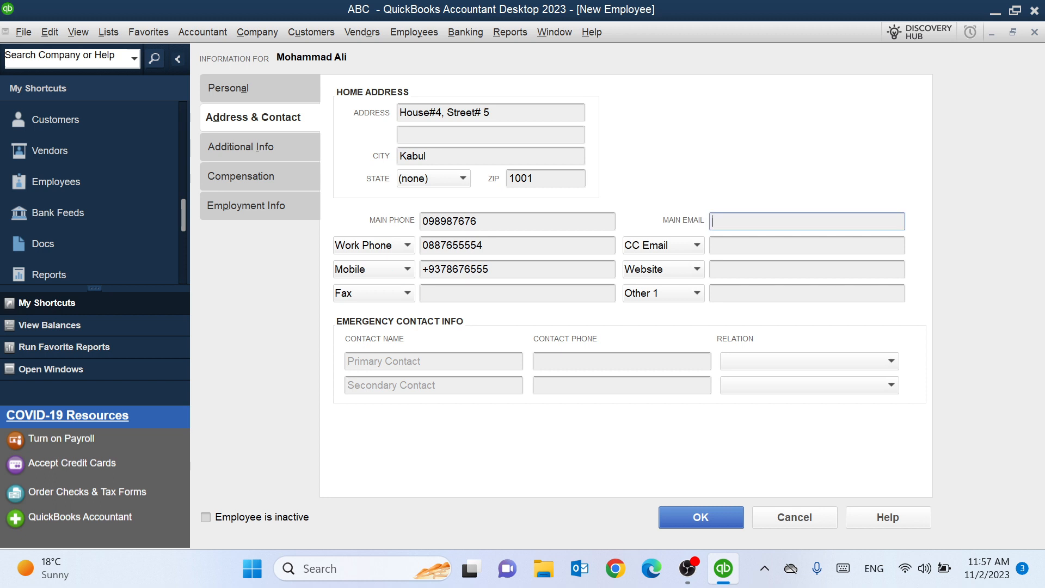
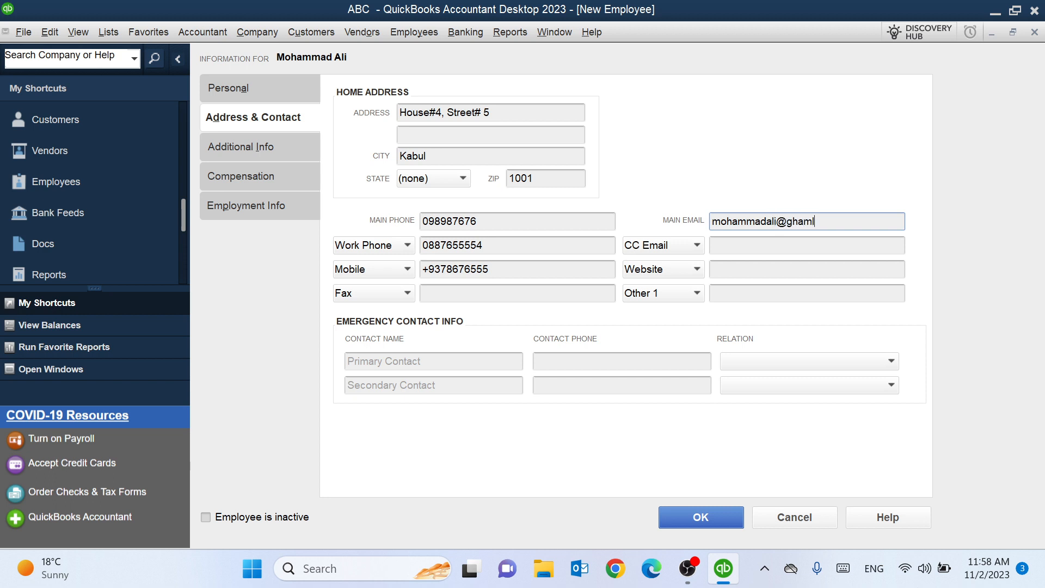
{"action": "key", "text": "Tab"}
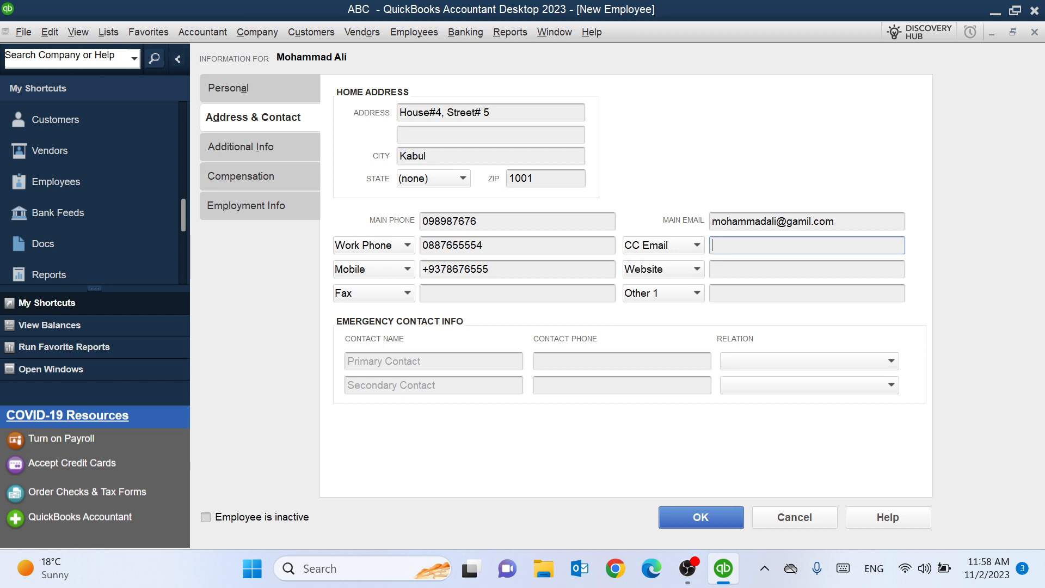
{"action": "key", "text": "Tab"}
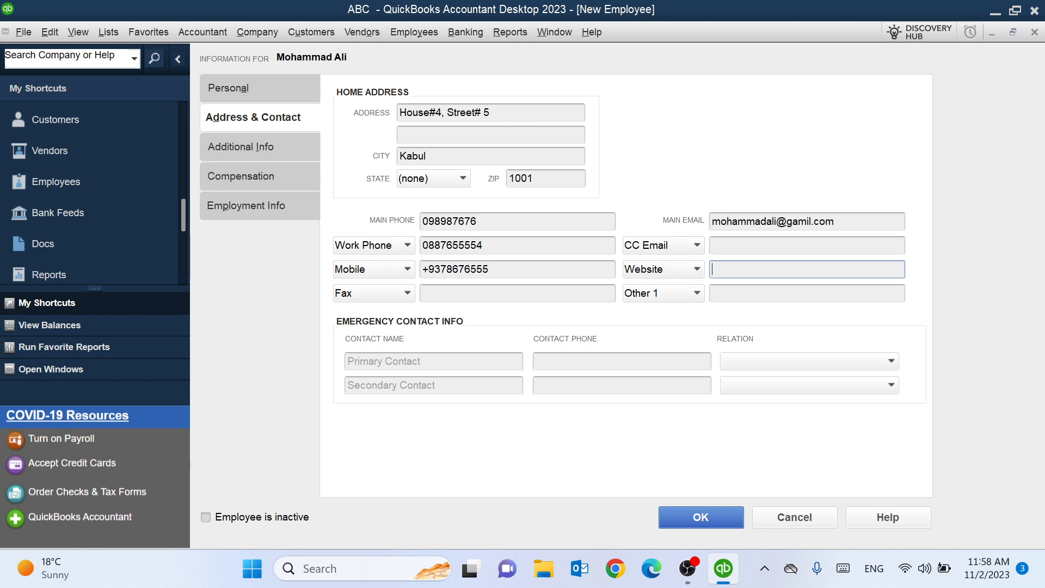
{"action": "left_click", "coordinate": [697, 295]}
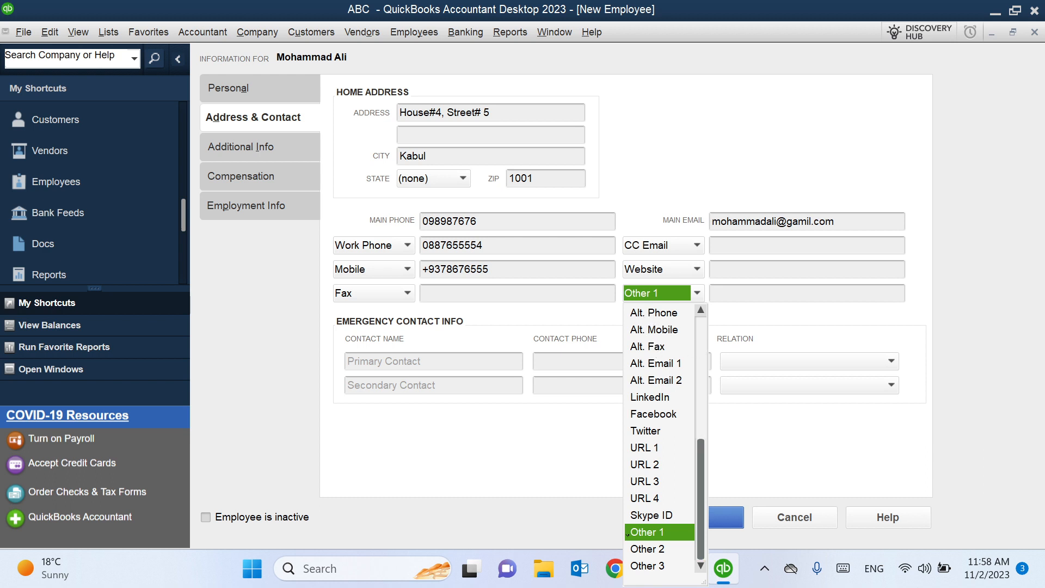
{"action": "left_click", "coordinate": [632, 532]}
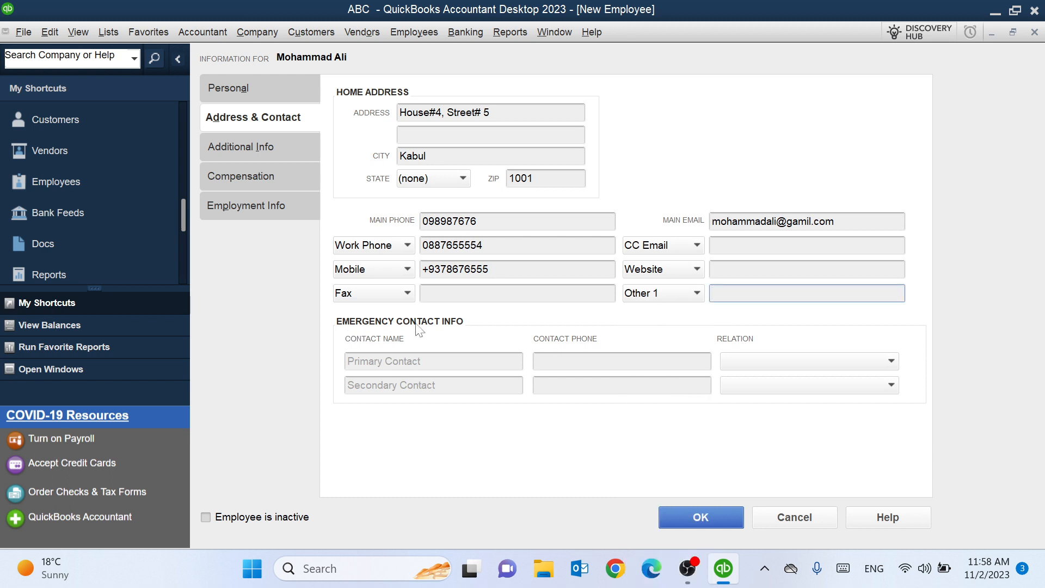
{"action": "left_click", "coordinate": [381, 361]}
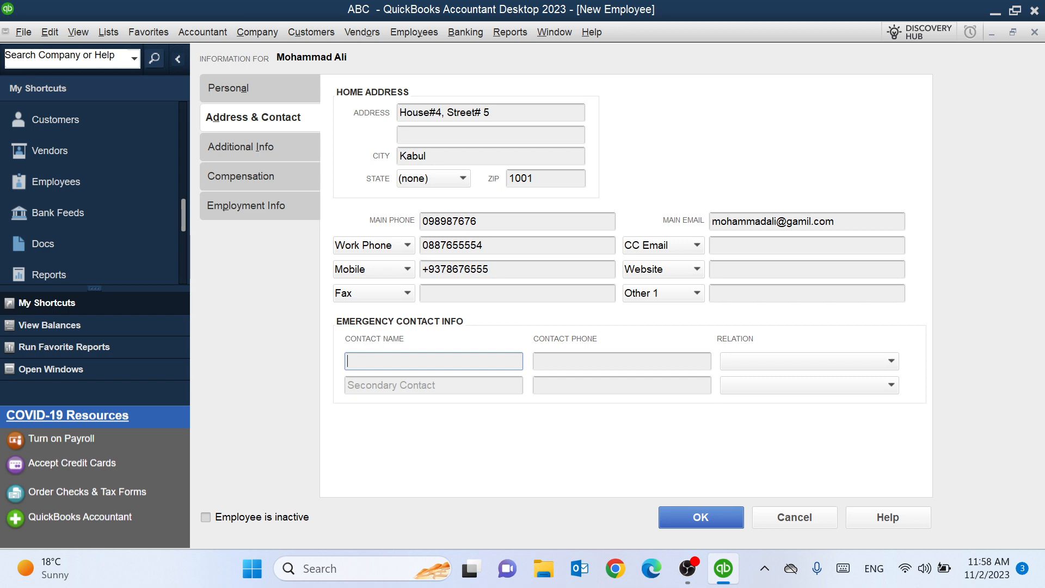
- Add the primary emergency contact's name and phone number with relation Father
{"action": "key", "text": "Tab"}
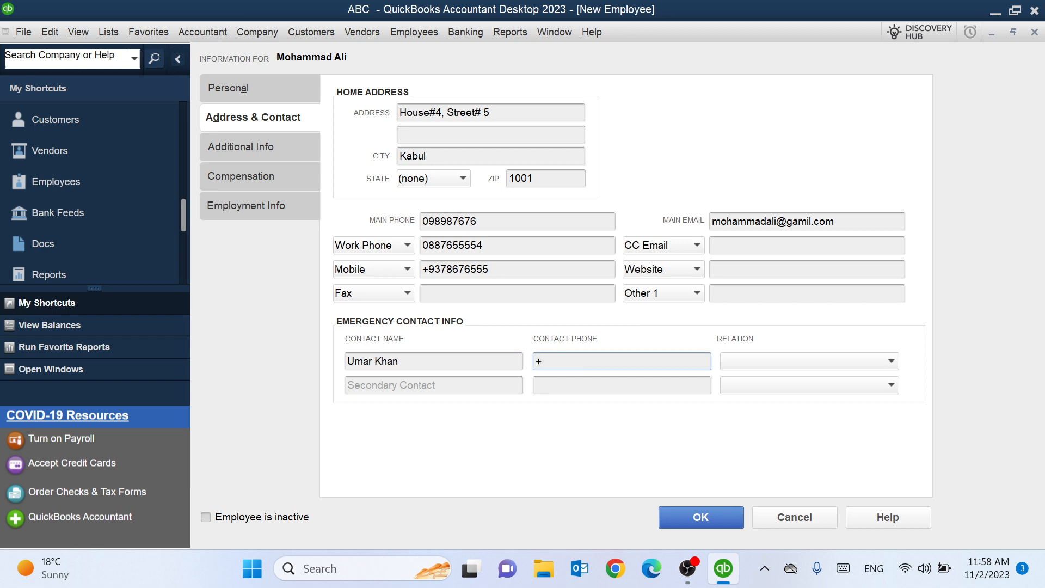
{"action": "left_click", "coordinate": [828, 362]}
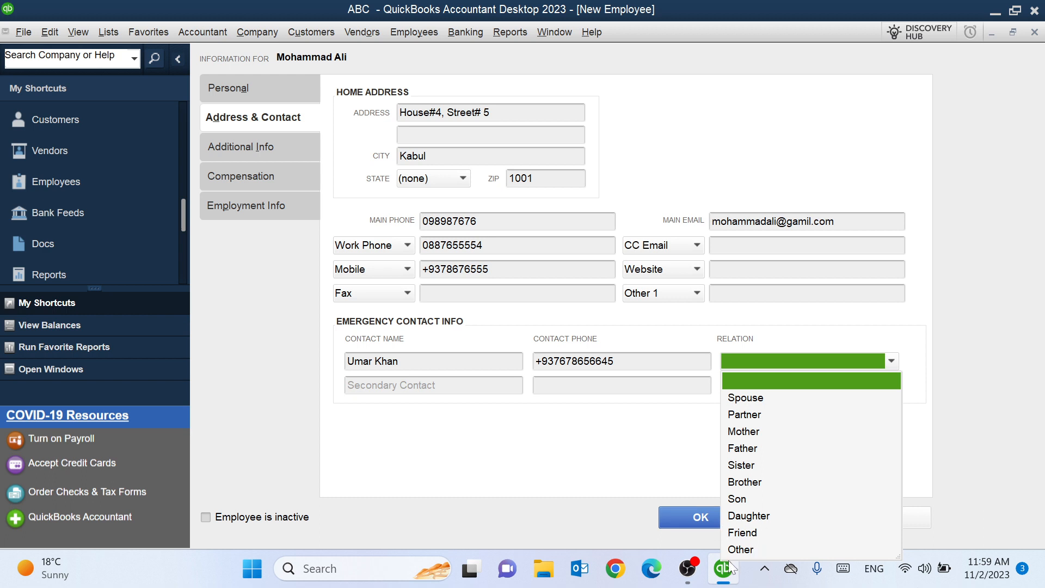
{"action": "left_click", "coordinate": [749, 450]}
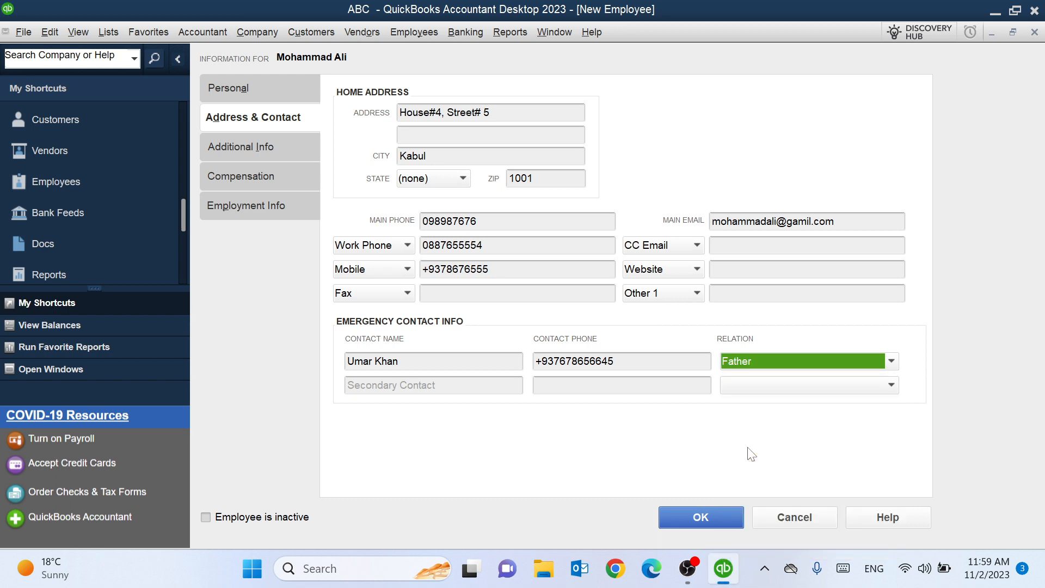
{"action": "key", "text": "Tab"}
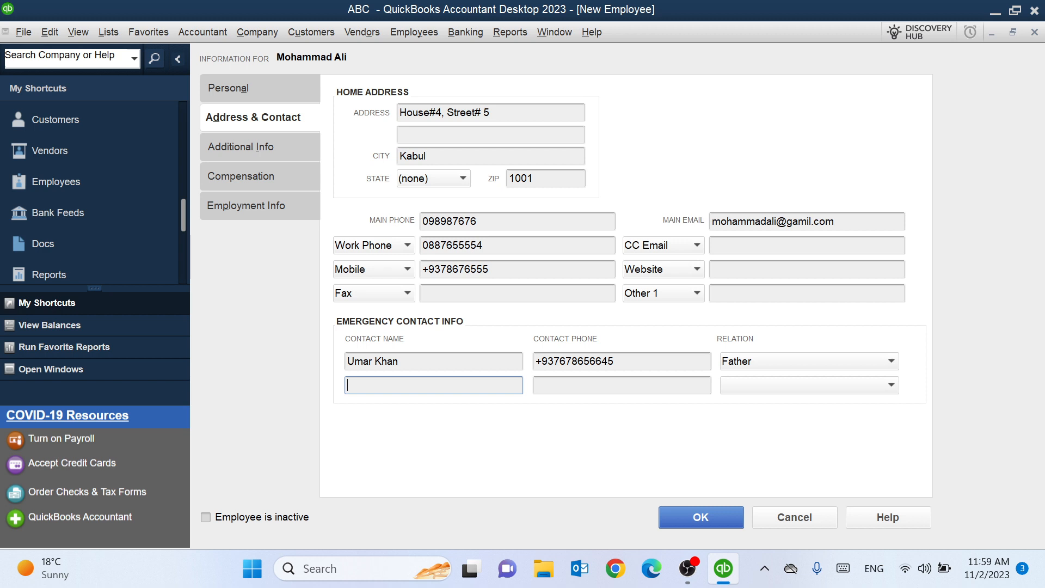
- Add a secondary emergency contact's name and phone with relation Partner, then show Additional Info
{"action": "left_click", "coordinate": [536, 385]}
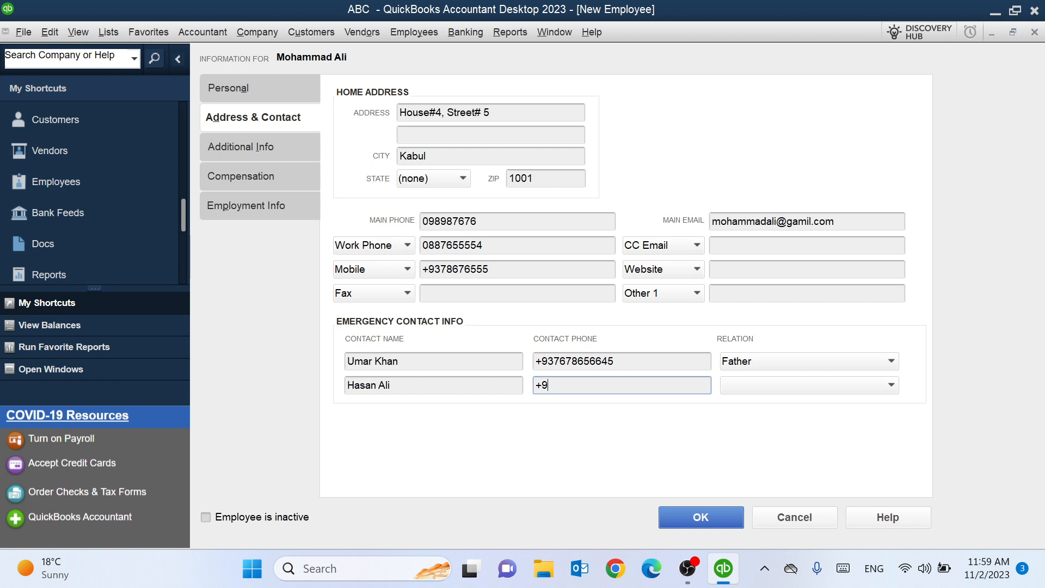
{"action": "left_click", "coordinate": [838, 384]}
{"action": "left_click", "coordinate": [765, 438]}
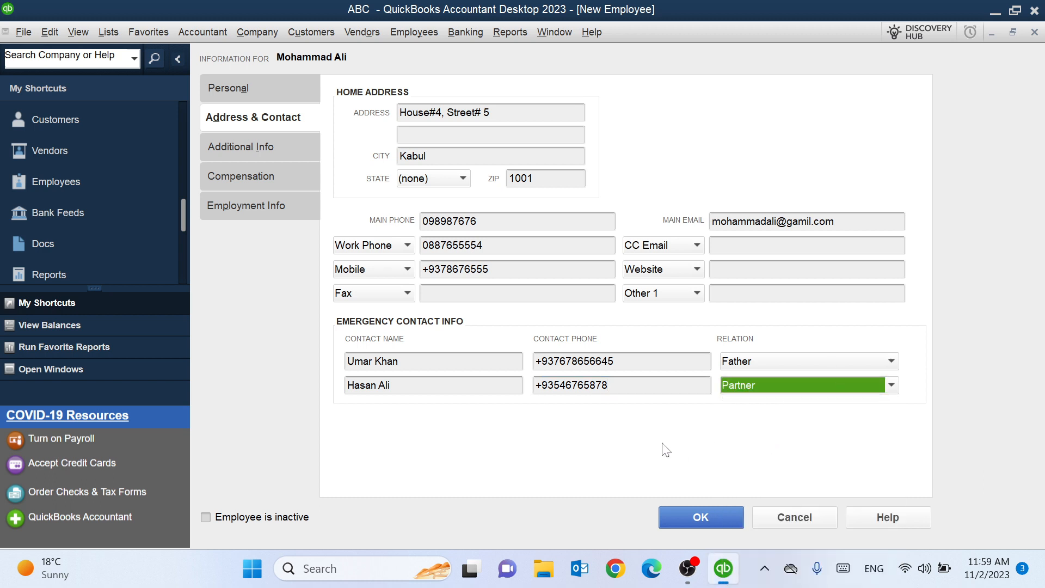
{"action": "left_click", "coordinate": [247, 148]}
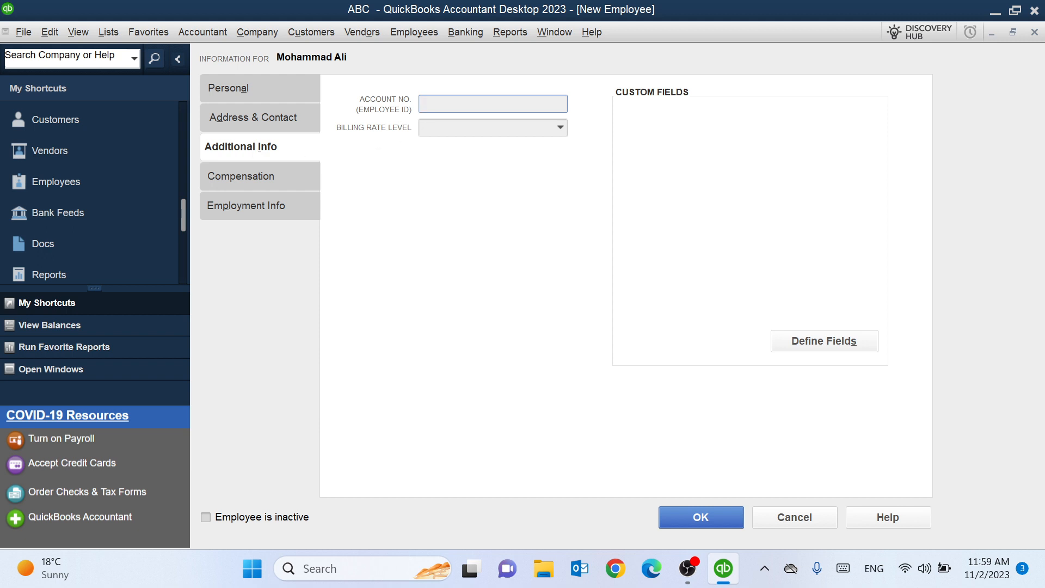
- Enter the employee's account number, cancel adding a billing rate level, and open Employment Info
{"action": "key", "text": "Tab"}
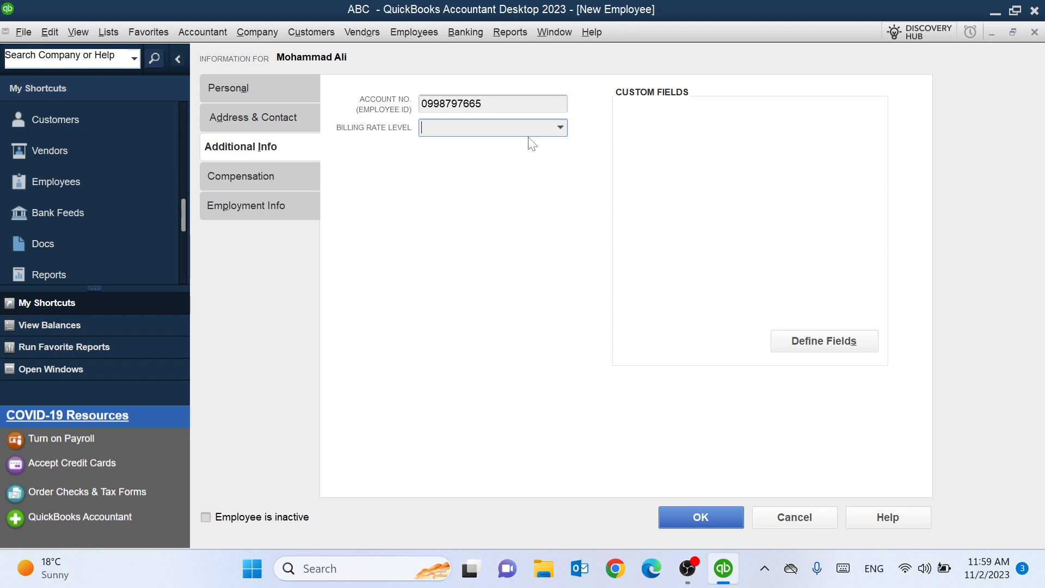
{"action": "left_click", "coordinate": [560, 128]}
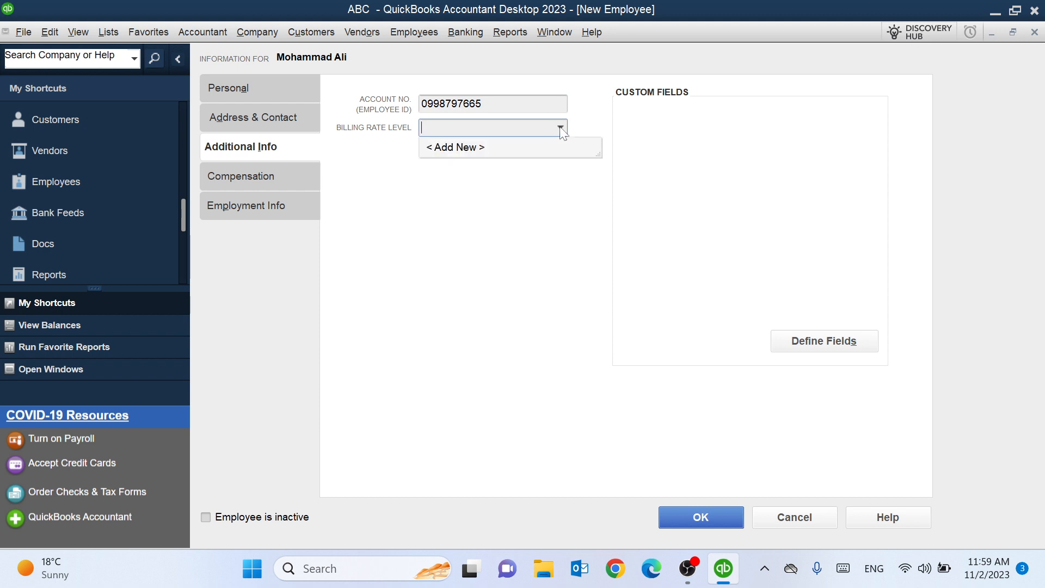
{"action": "left_click", "coordinate": [483, 148]}
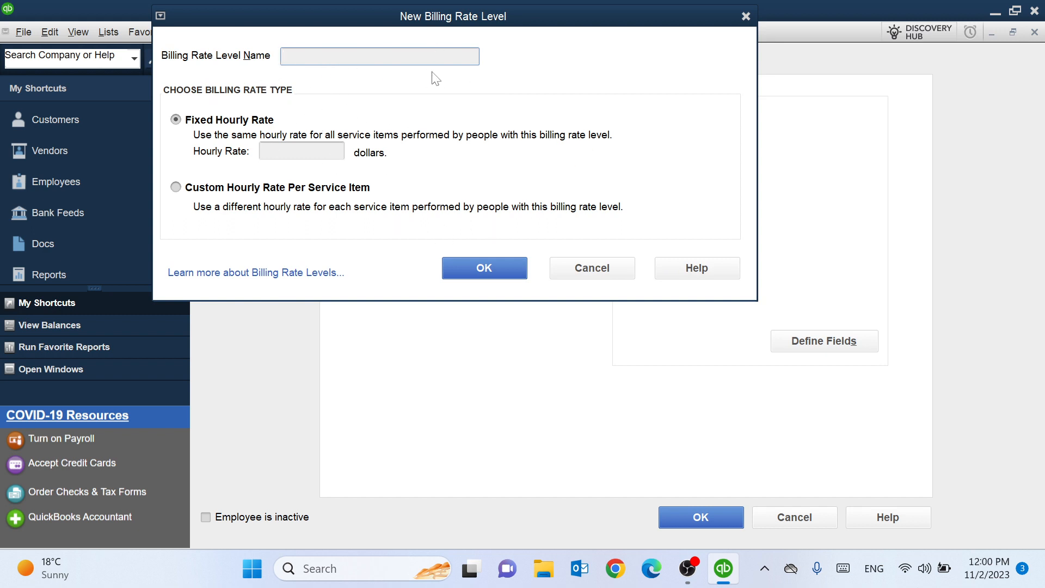
{"action": "left_click", "coordinate": [601, 269]}
{"action": "left_click", "coordinate": [259, 176]}
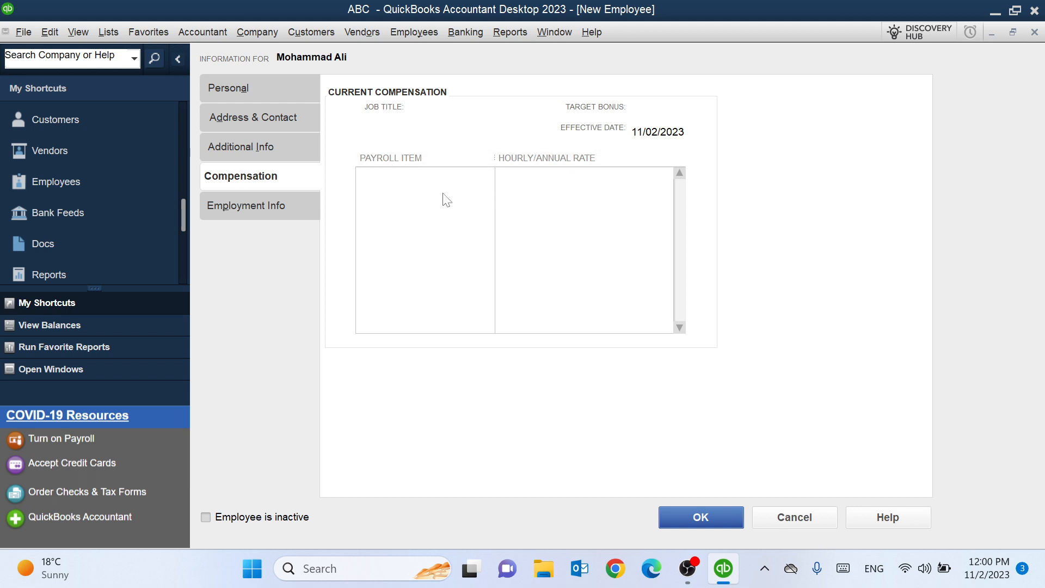
{"action": "left_click", "coordinate": [235, 205]}
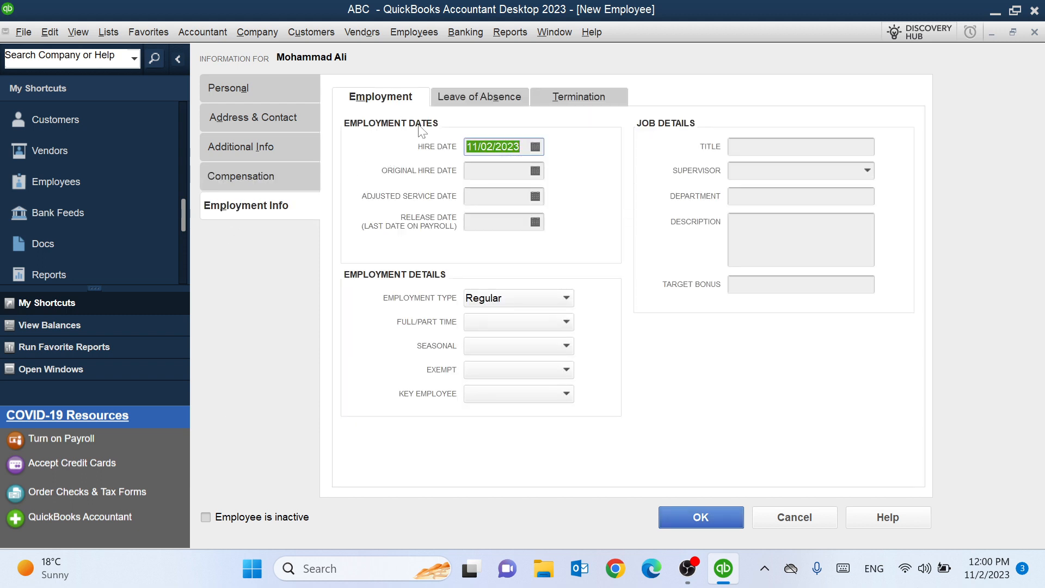
- Set hire and original hire dates to 11/01/2023 and adjusted service date to 11/05/2023
{"action": "left_click", "coordinate": [535, 147]}
{"action": "left_click", "coordinate": [538, 216]}
{"action": "left_click", "coordinate": [535, 173]}
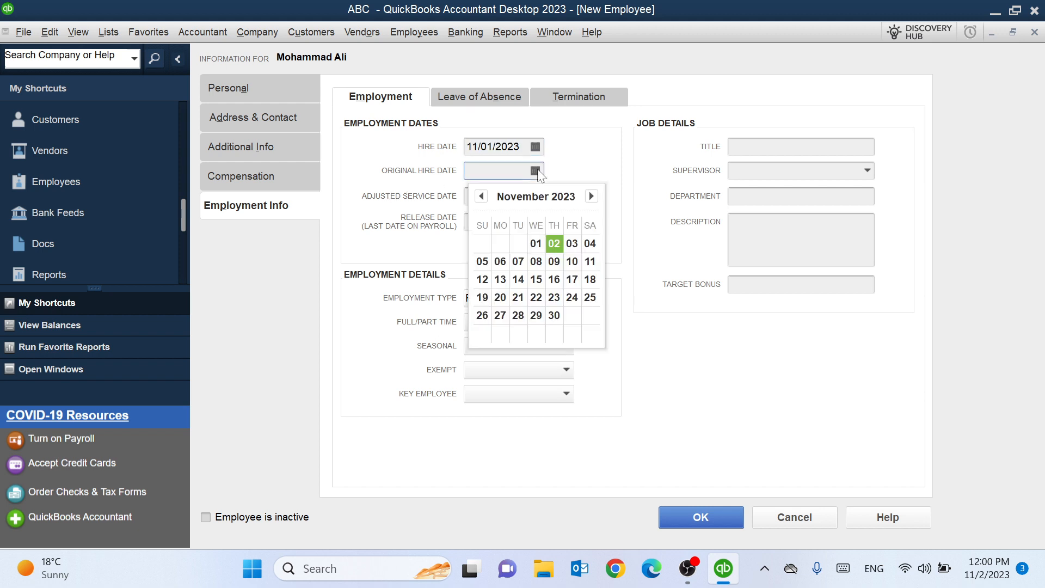
{"action": "left_click", "coordinate": [556, 242]}
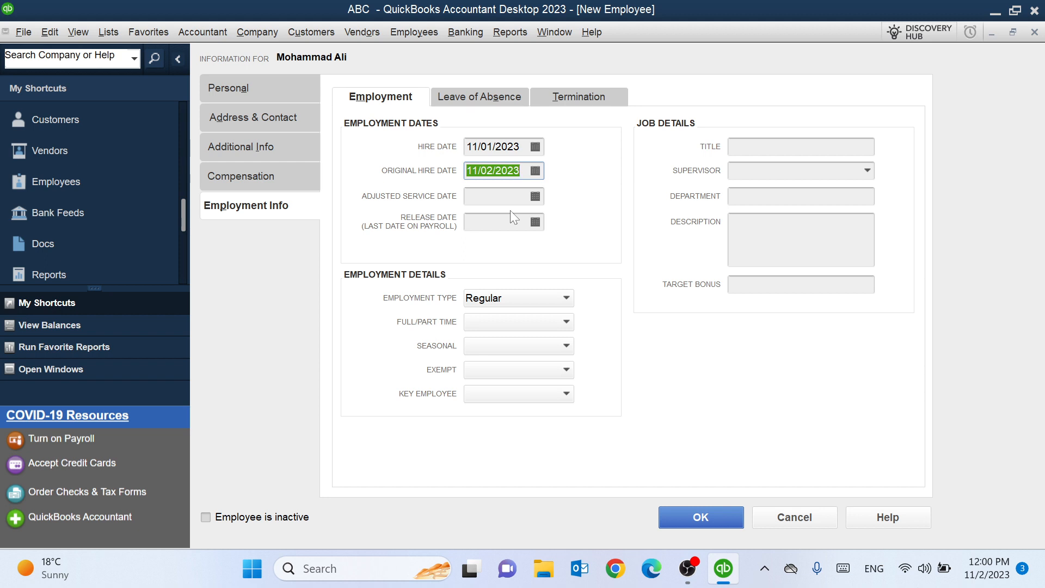
{"action": "left_click", "coordinate": [536, 197]}
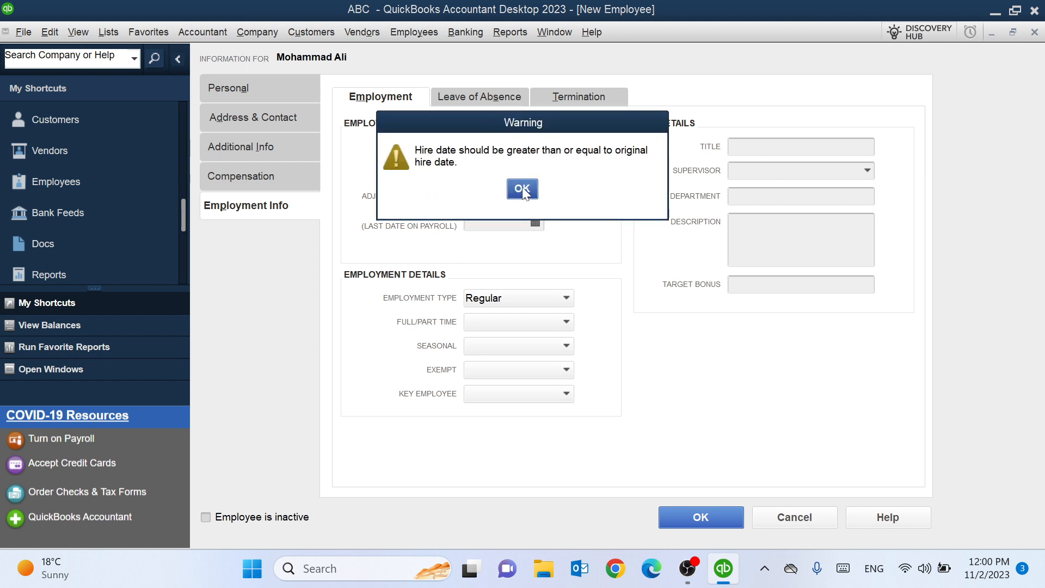
{"action": "left_click", "coordinate": [522, 190]}
{"action": "left_click", "coordinate": [535, 195]}
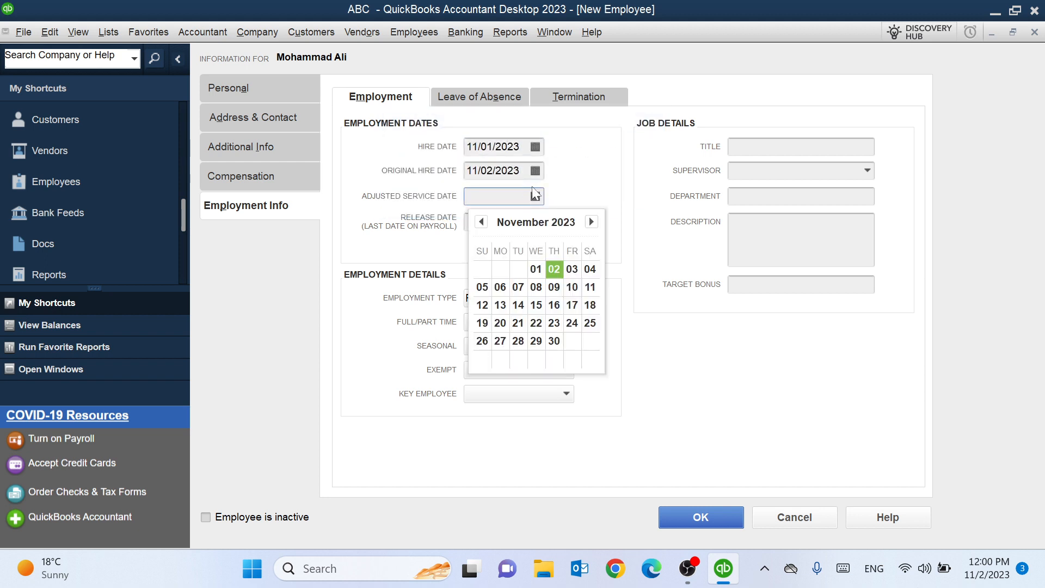
{"action": "left_click", "coordinate": [535, 170]}
{"action": "left_click", "coordinate": [536, 243]}
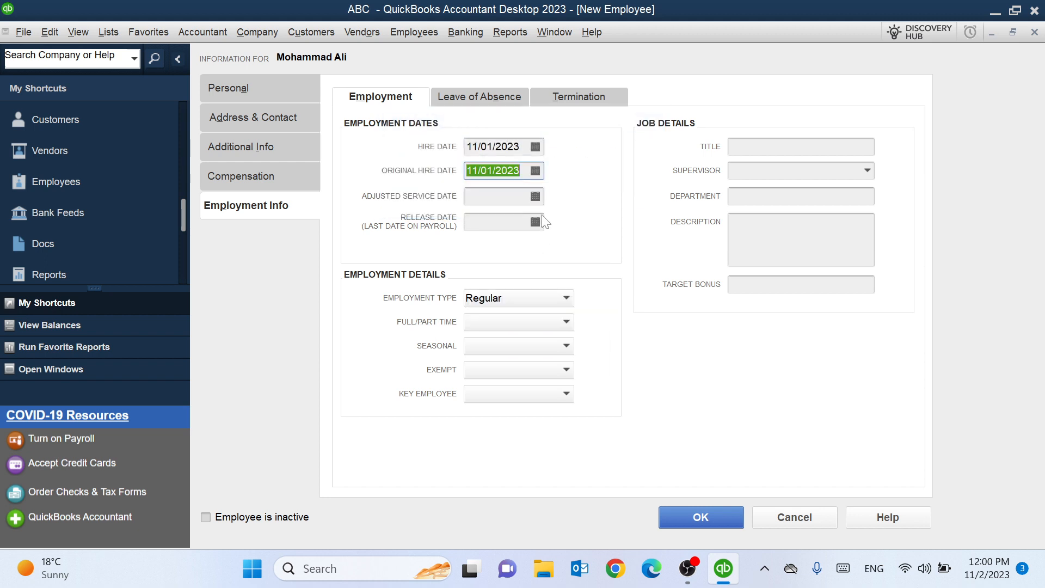
{"action": "left_click", "coordinate": [535, 196]}
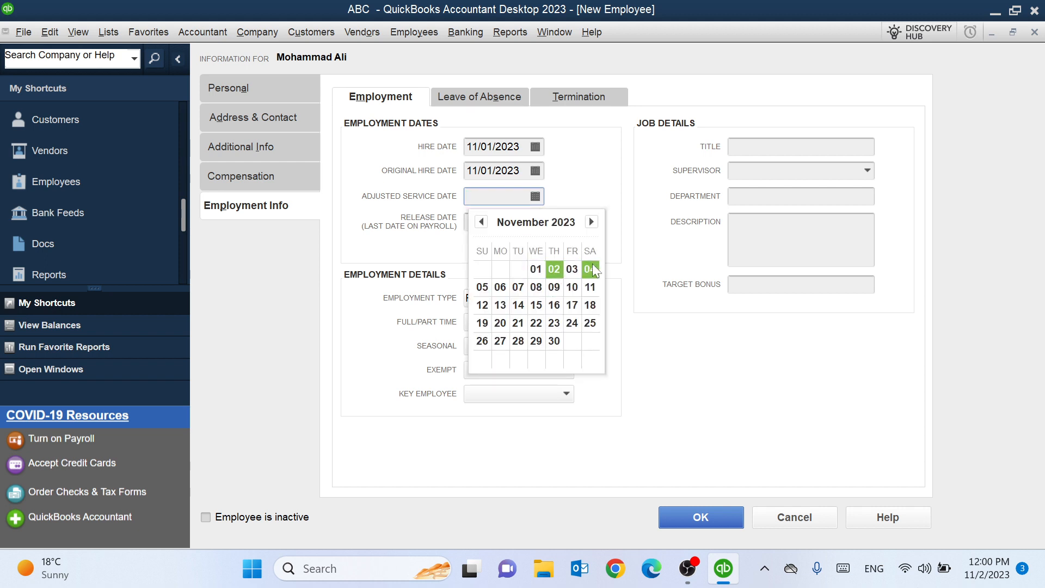
{"action": "left_click", "coordinate": [483, 287]}
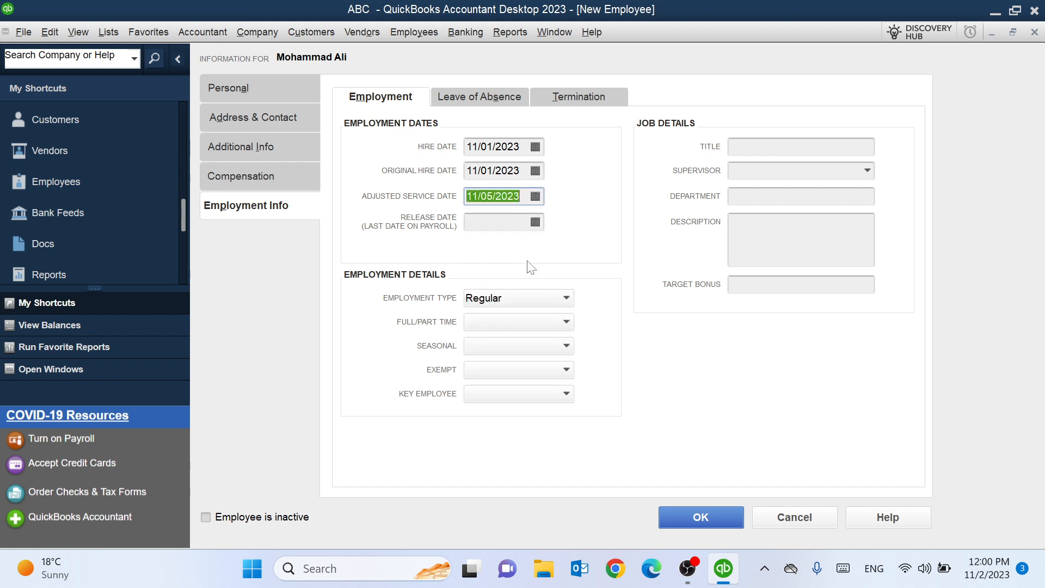
- Set the release date to 05/31/2024 using the calendar
{"action": "left_click", "coordinate": [536, 222]}
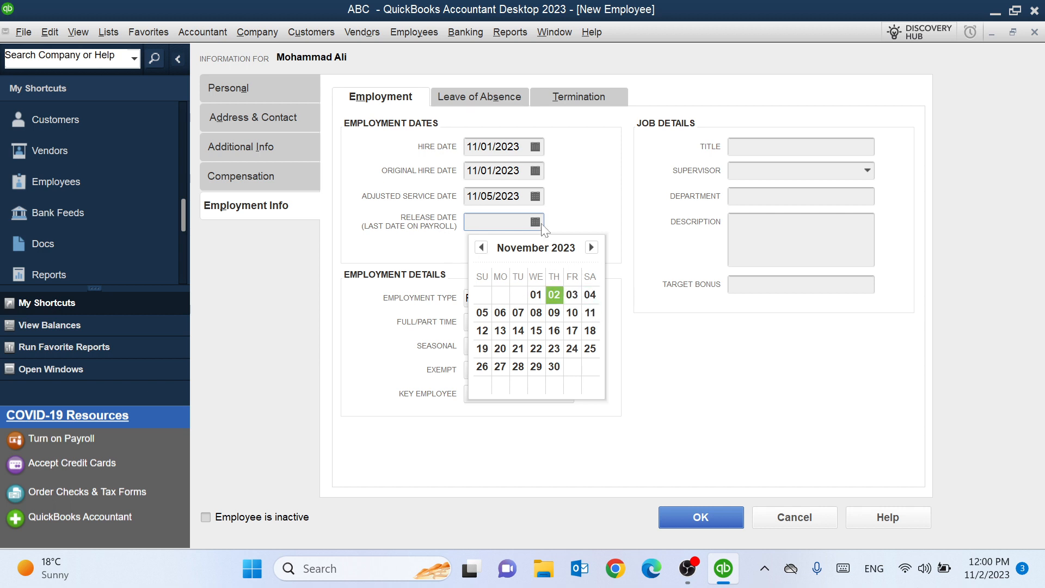
{"action": "left_click", "coordinate": [591, 247]}
{"action": "left_click", "coordinate": [592, 248]}
{"action": "left_click", "coordinate": [591, 247]}
{"action": "left_click", "coordinate": [591, 247]}
{"action": "left_click", "coordinate": [591, 248]}
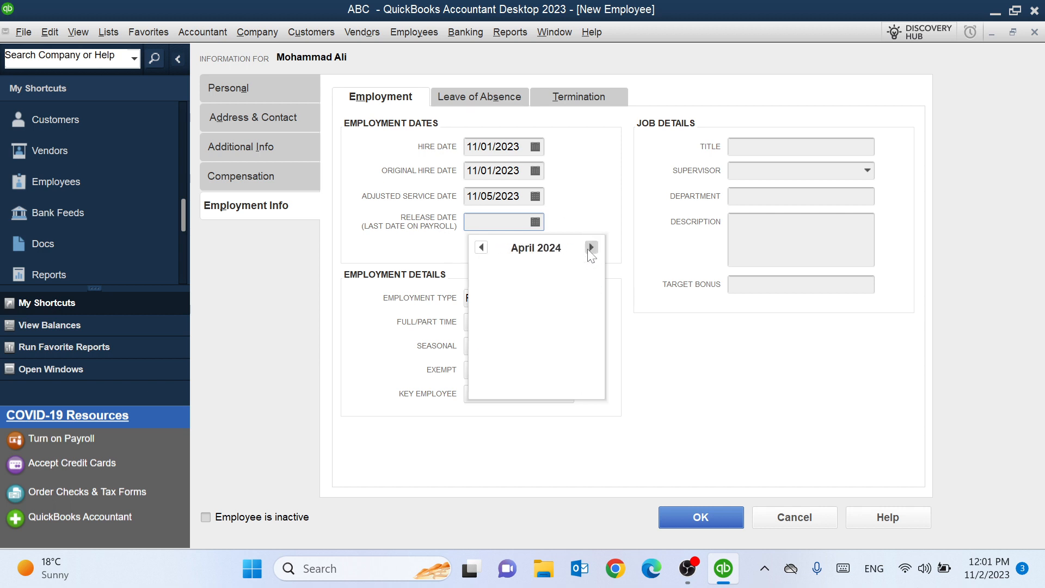
{"action": "left_click", "coordinate": [592, 248]}
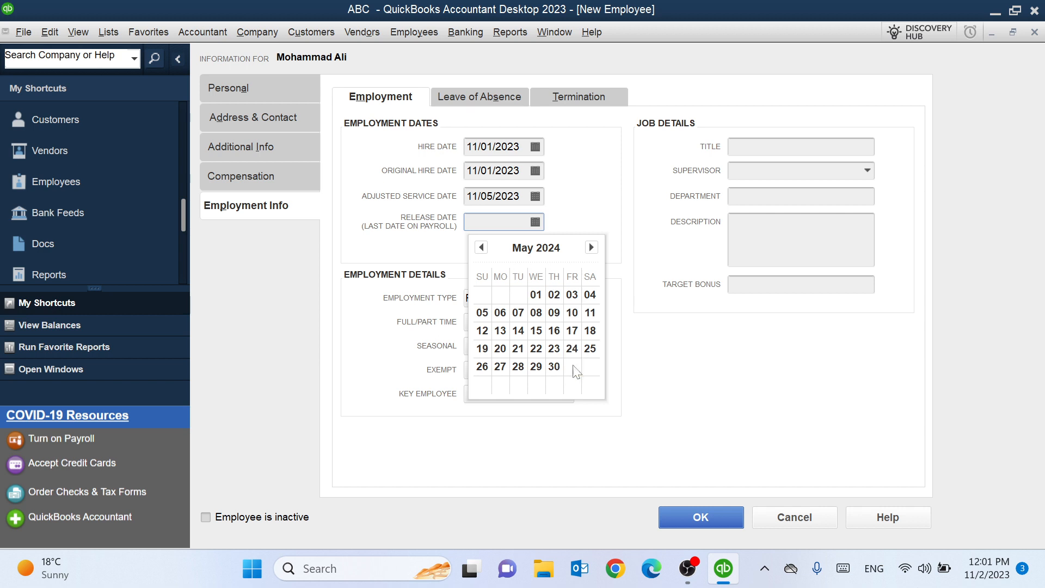
{"action": "left_click", "coordinate": [573, 366]}
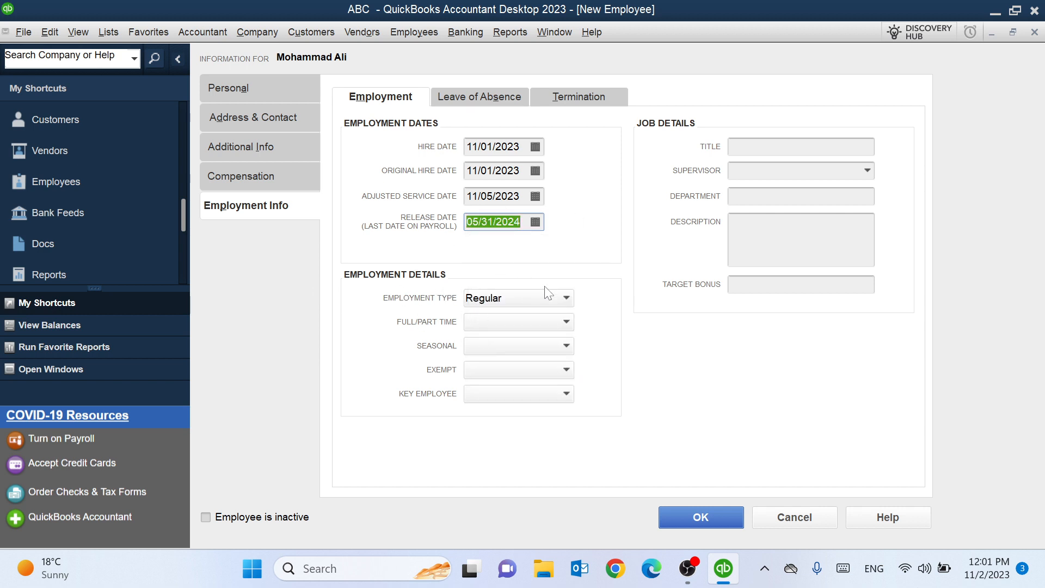
{"action": "left_click", "coordinate": [551, 300]}
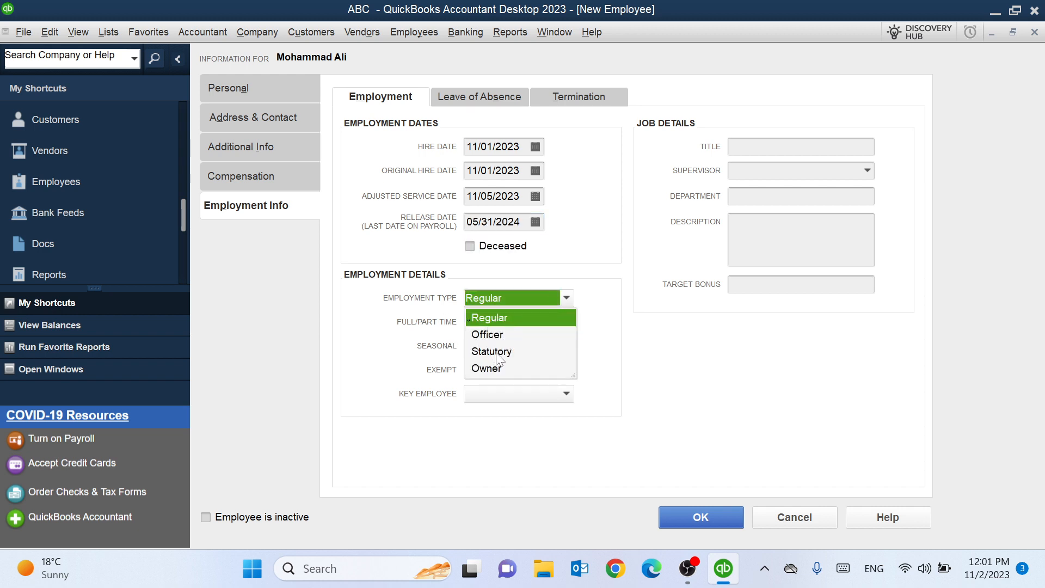
- Keep employment type Regular, and mark the employee Full-time and not seasonal
{"action": "left_click", "coordinate": [504, 314]}
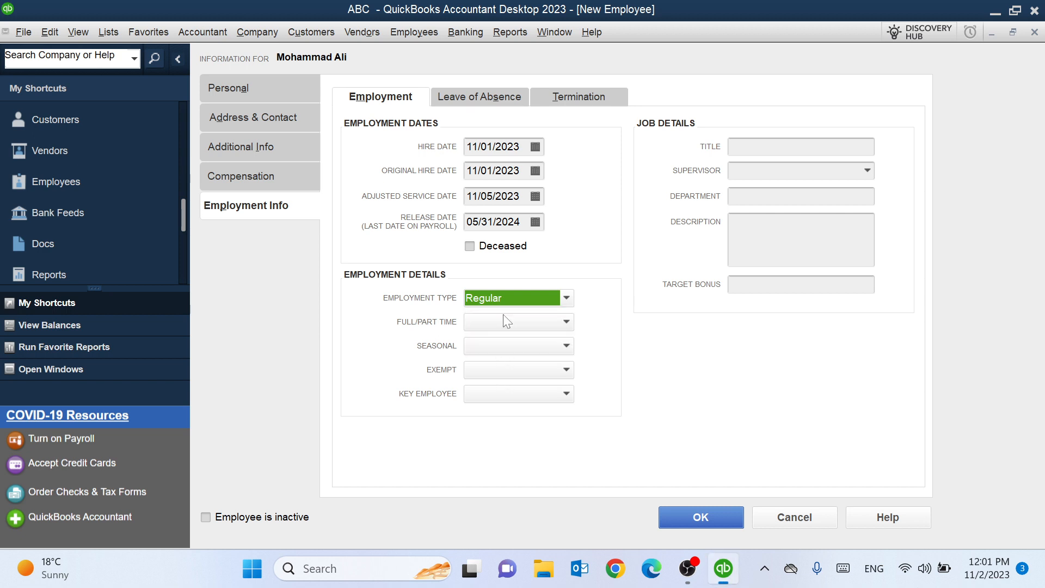
{"action": "left_click", "coordinate": [542, 322]}
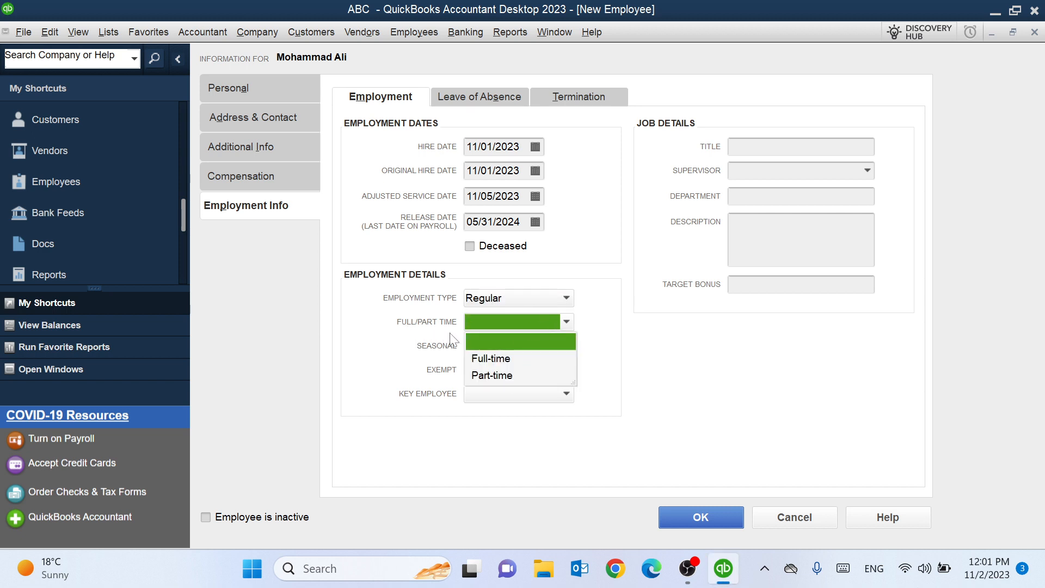
{"action": "left_click", "coordinate": [501, 359]}
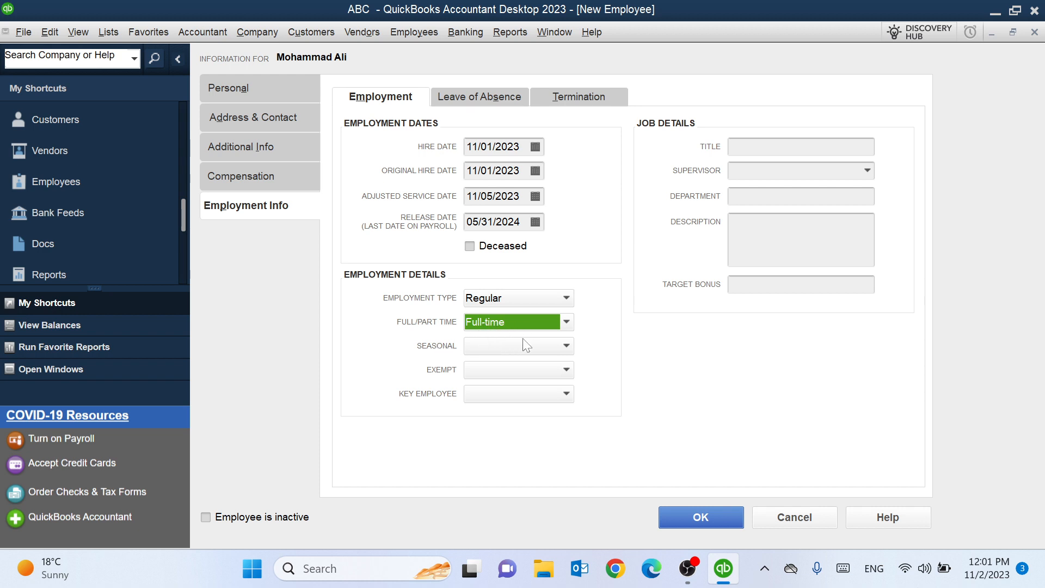
{"action": "left_click", "coordinate": [548, 353]}
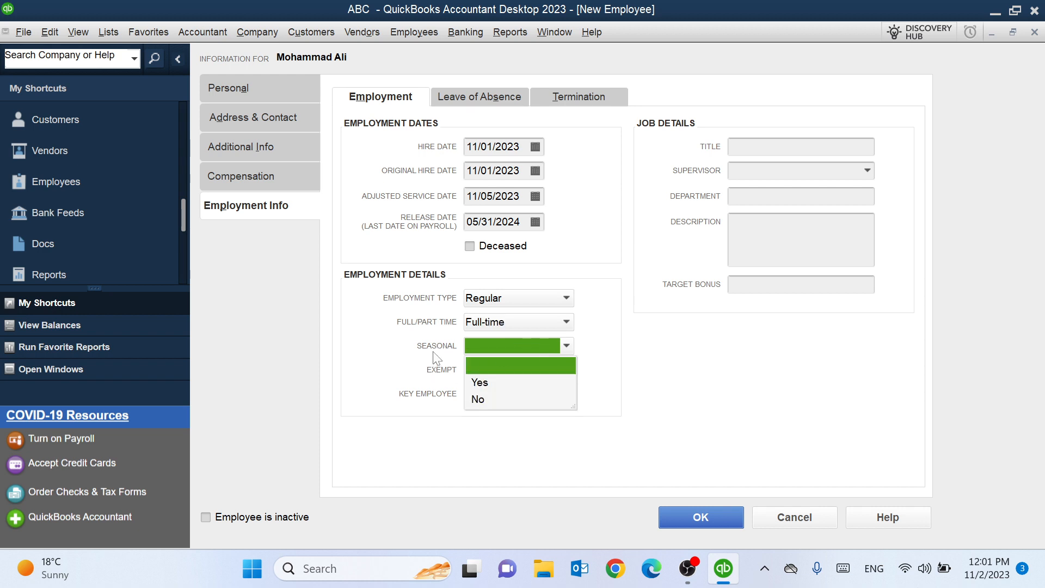
{"action": "left_click", "coordinate": [480, 399]}
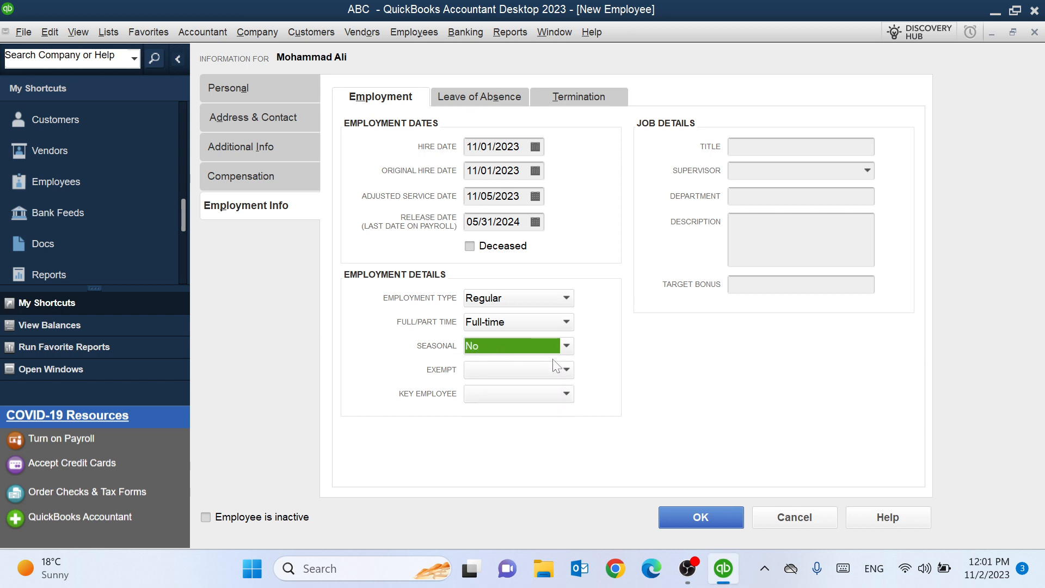
- Set Exempt status to Non-Exempt and Key Employee to Yes
{"action": "left_click", "coordinate": [526, 373]}
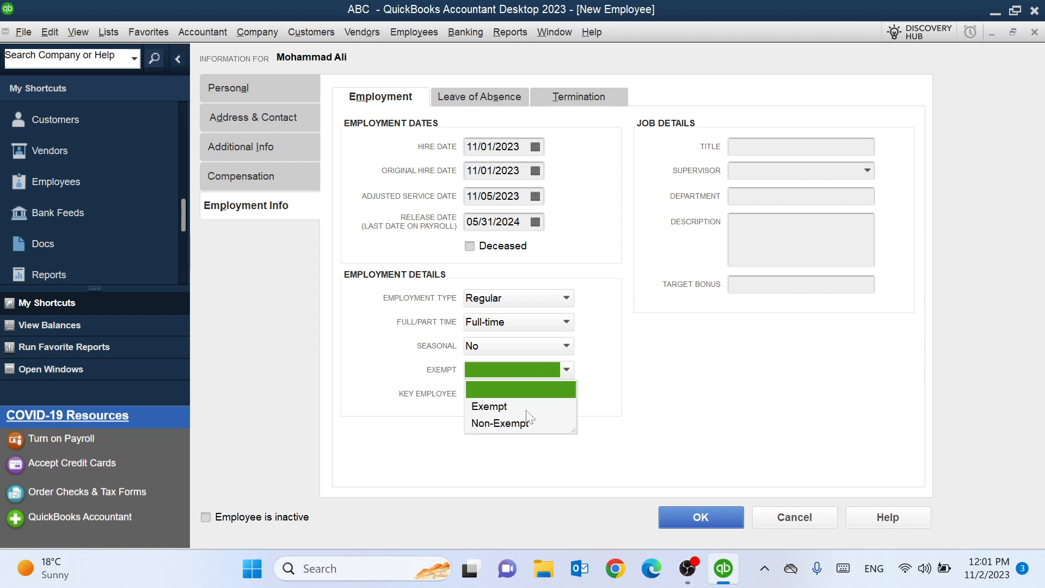
{"action": "left_click", "coordinate": [481, 424]}
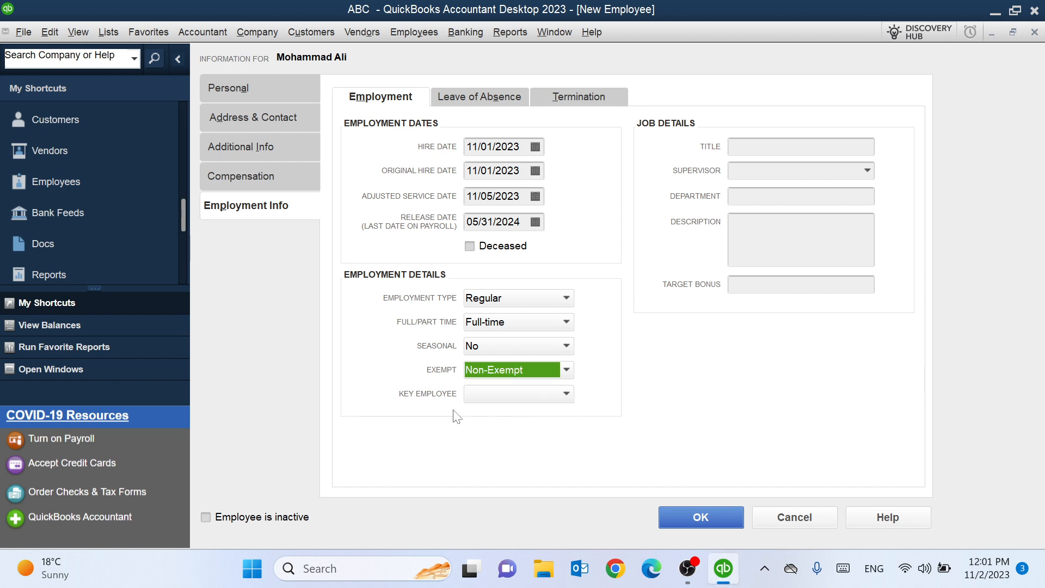
{"action": "left_click", "coordinate": [564, 394]}
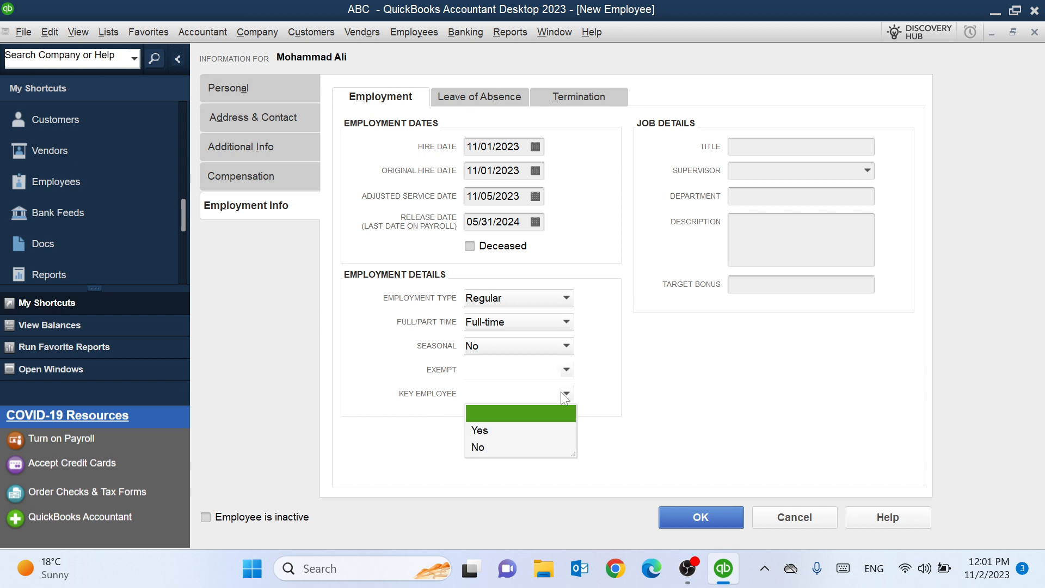
{"action": "left_click", "coordinate": [485, 448]}
{"action": "left_click", "coordinate": [498, 395]}
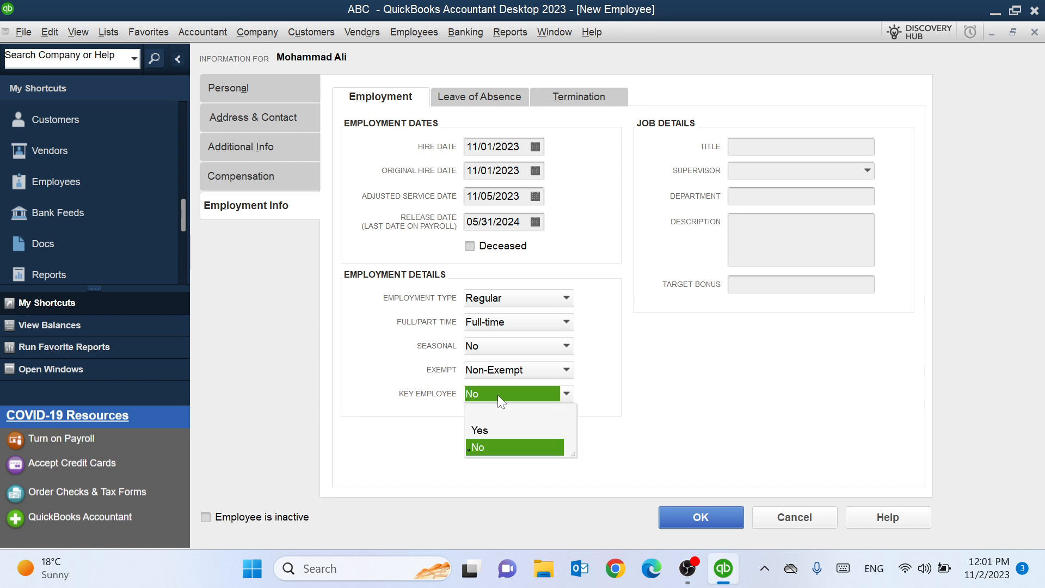
{"action": "left_click", "coordinate": [478, 430]}
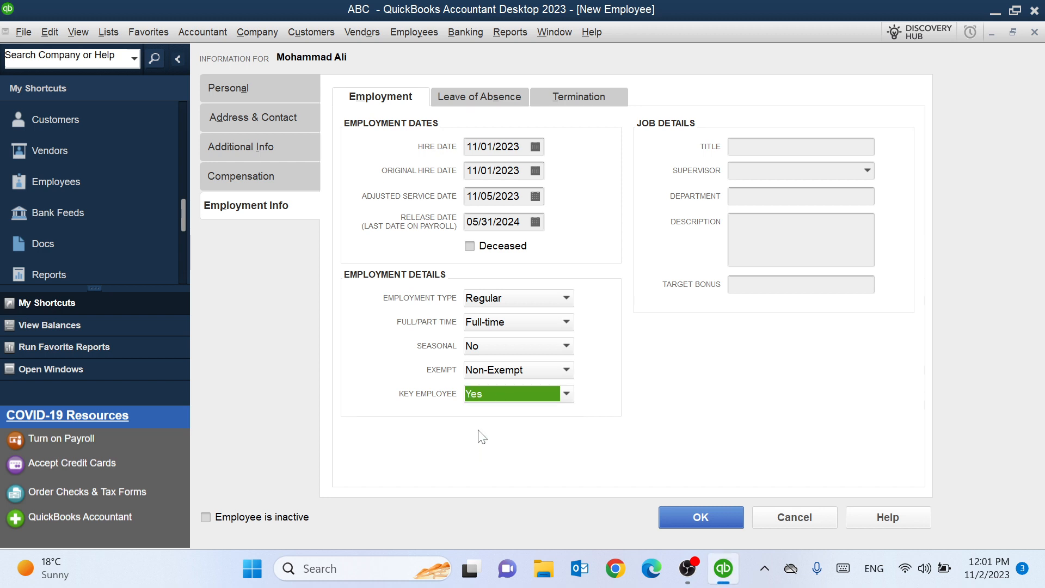
{"action": "left_click", "coordinate": [472, 100]}
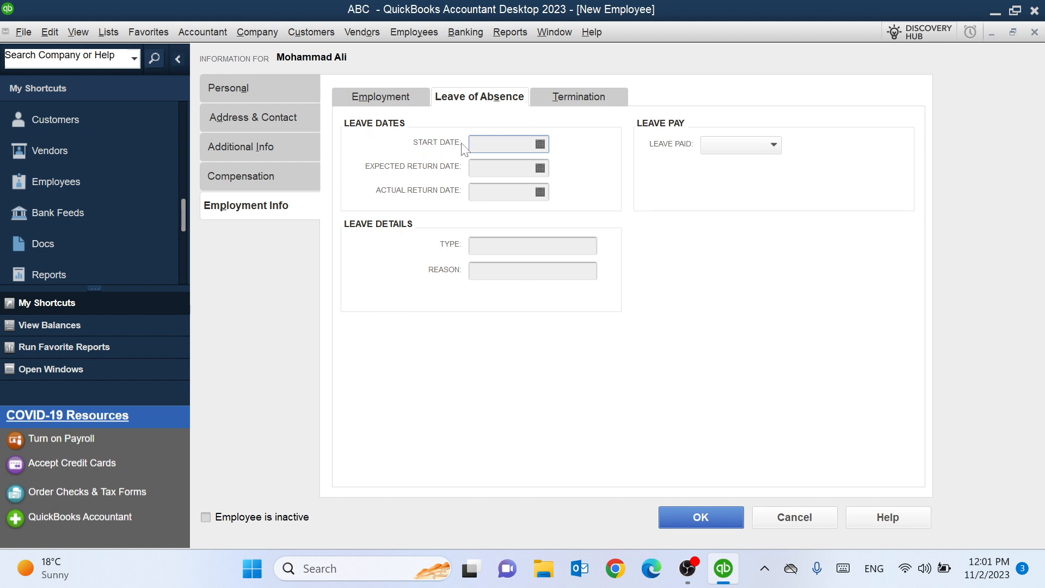
- Enter leave start 11/20/2023, expected return 11/23/2023, actual return 11/26/2023, and leave type Sick Leave
{"action": "left_click", "coordinate": [540, 144]}
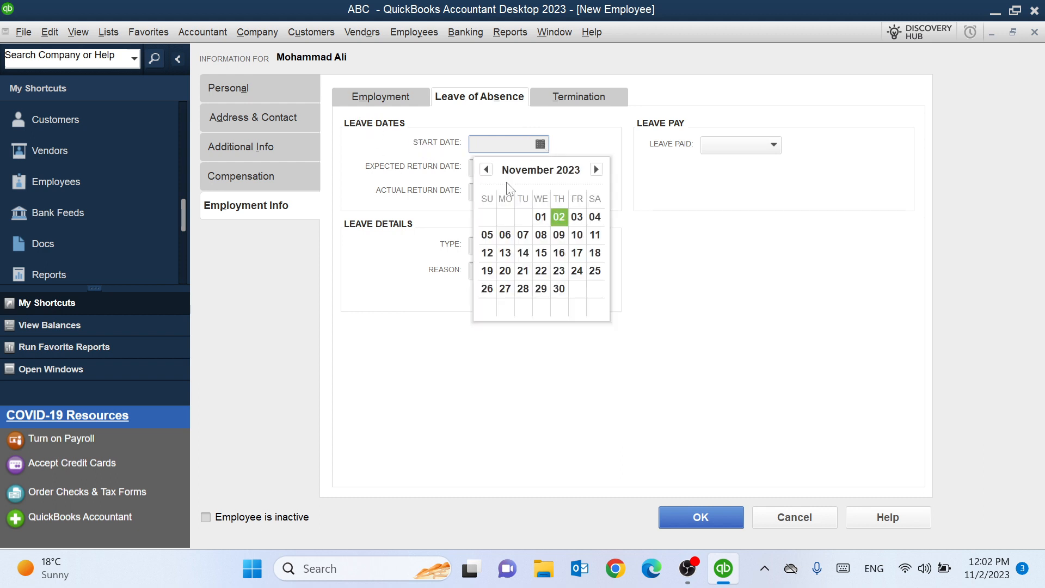
{"action": "left_click", "coordinate": [505, 271]}
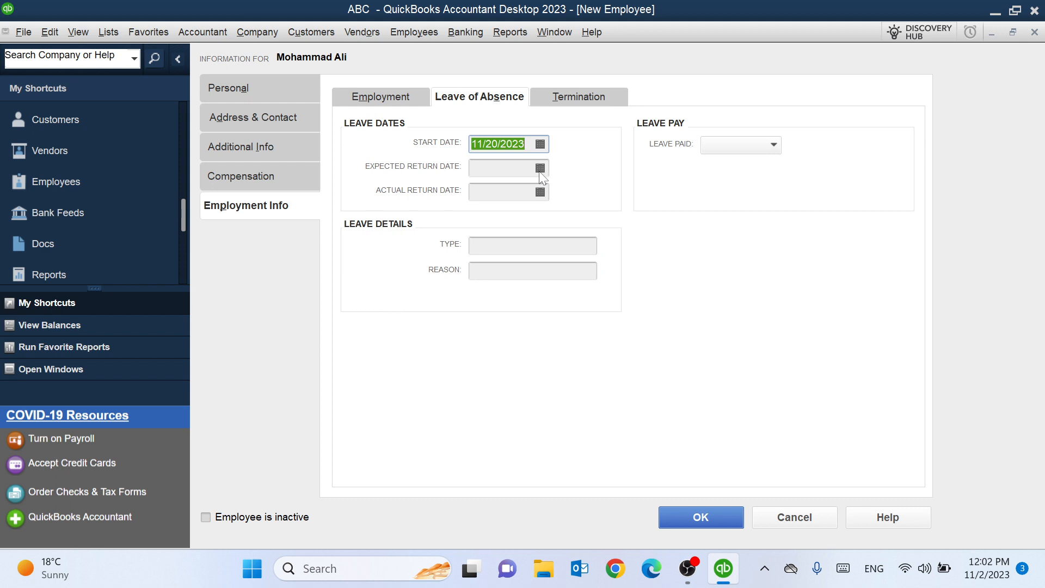
{"action": "left_click", "coordinate": [540, 168]}
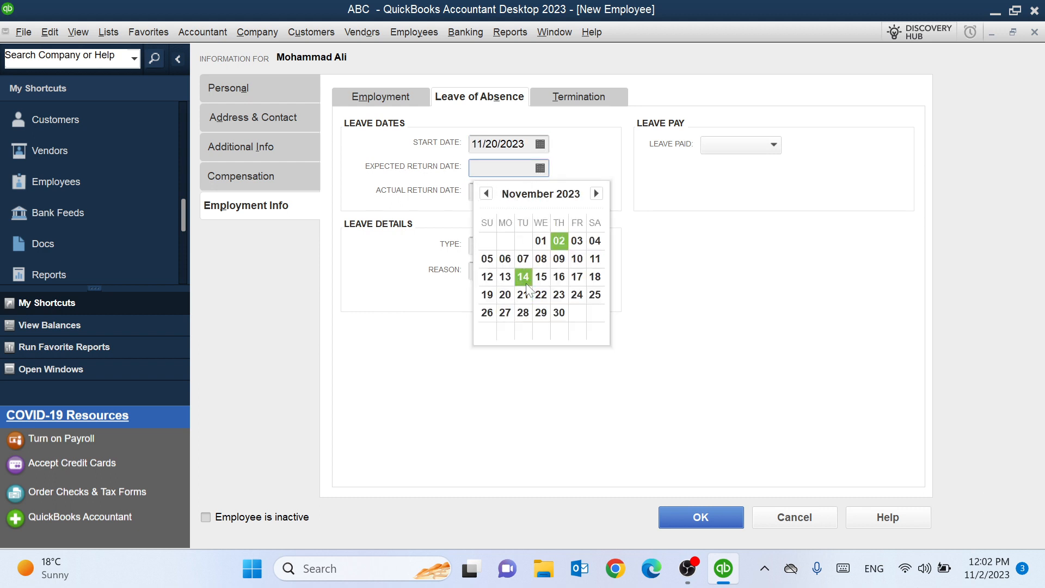
{"action": "left_click", "coordinate": [561, 294]}
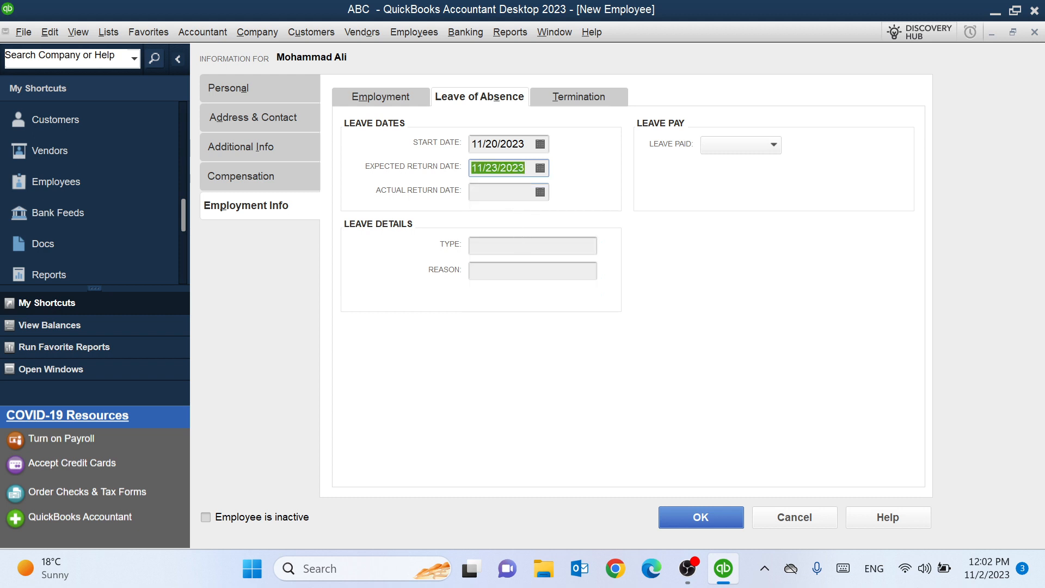
{"action": "left_click", "coordinate": [541, 192]}
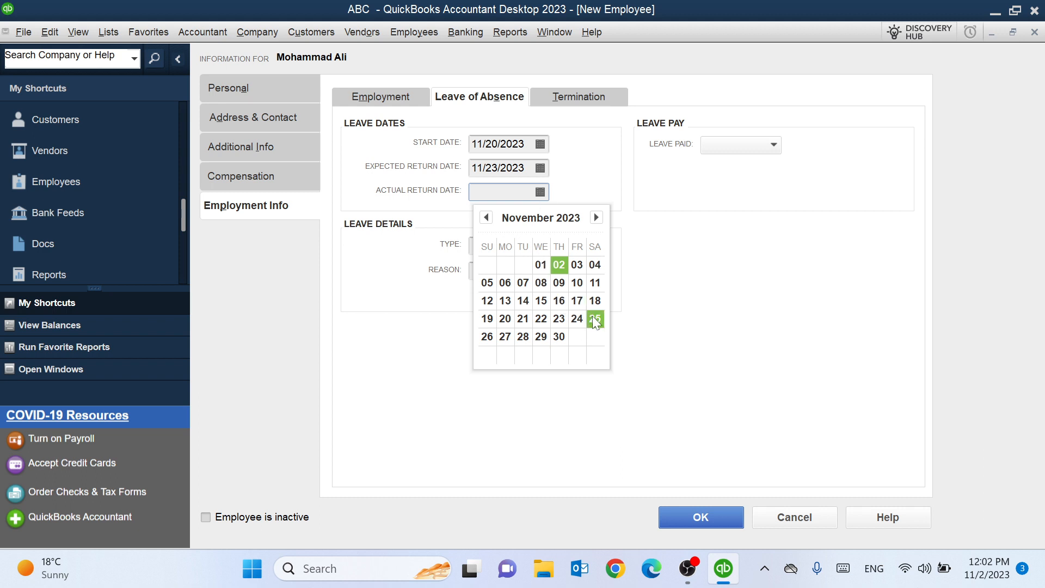
{"action": "left_click", "coordinate": [487, 337]}
{"action": "key", "text": "Tab"}
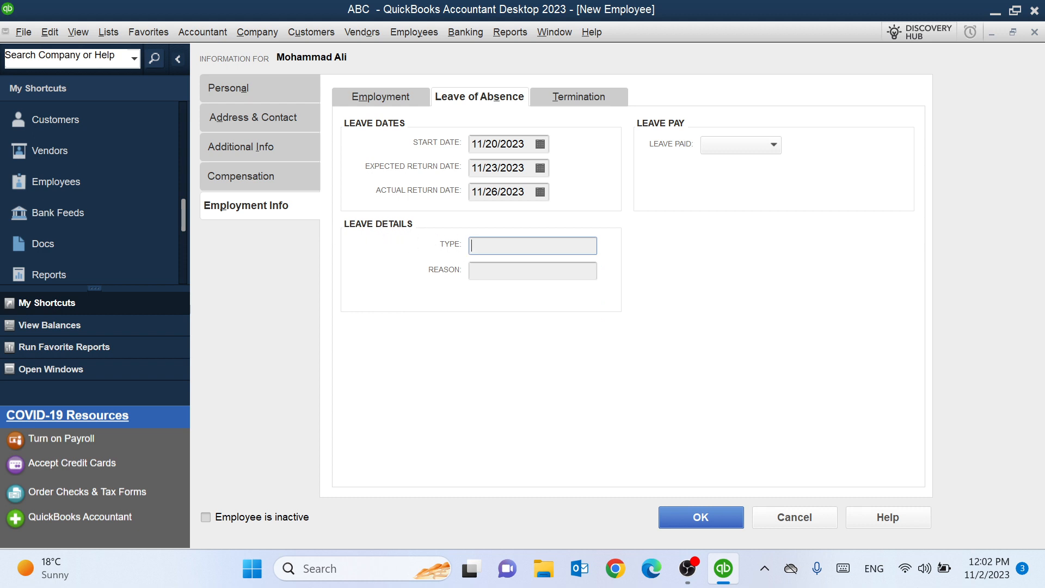
{"action": "type", "text": "Sick Leave"}
{"action": "key", "text": "Tab"}
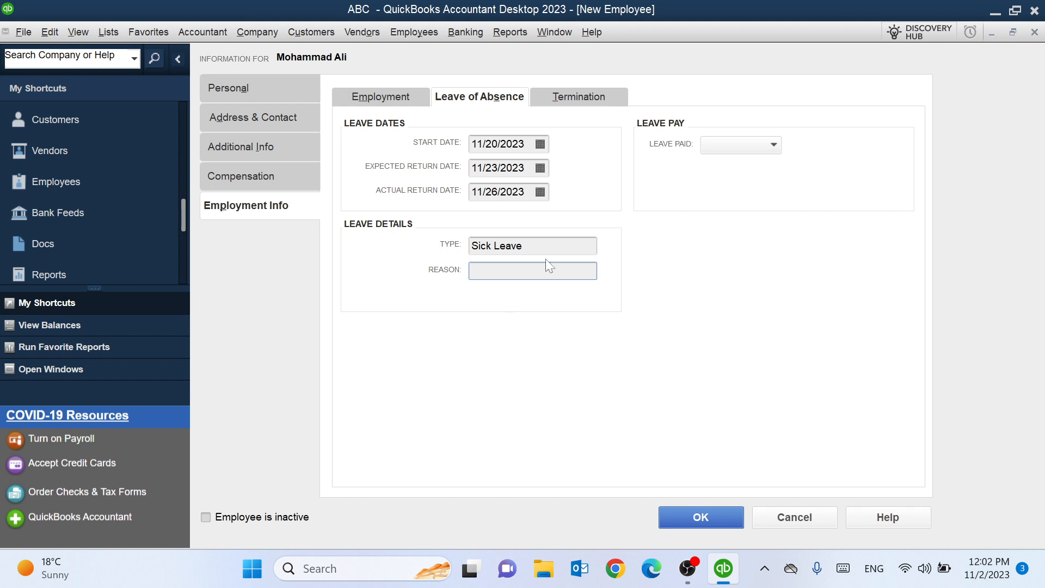
- On the Termination tab, set Last Day Worked to 05/30/2024 from the calendar
{"action": "left_click", "coordinate": [583, 99]}
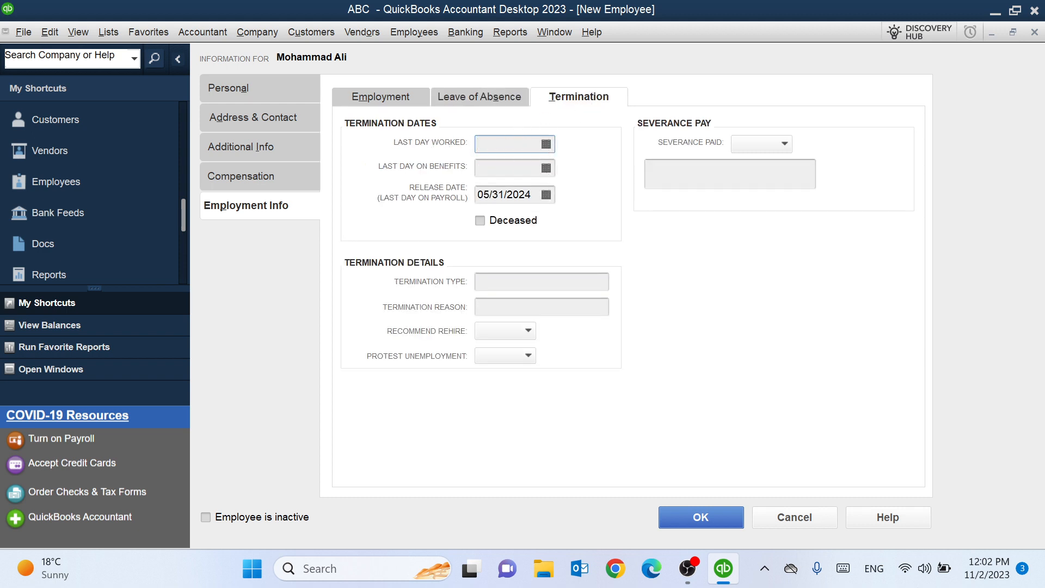
{"action": "left_click", "coordinate": [547, 144]}
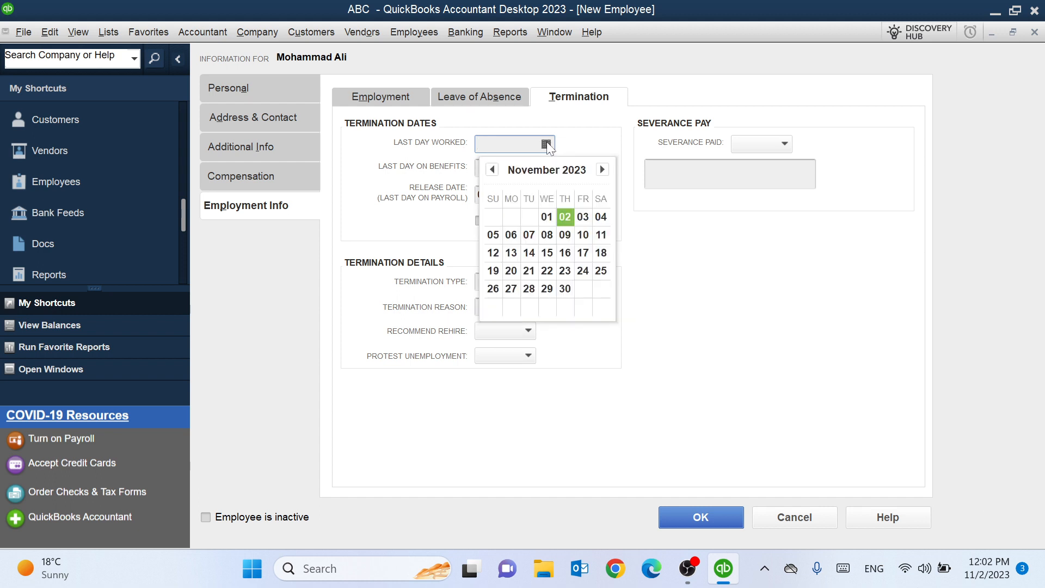
{"action": "left_click", "coordinate": [602, 170]}
{"action": "left_click", "coordinate": [603, 170]}
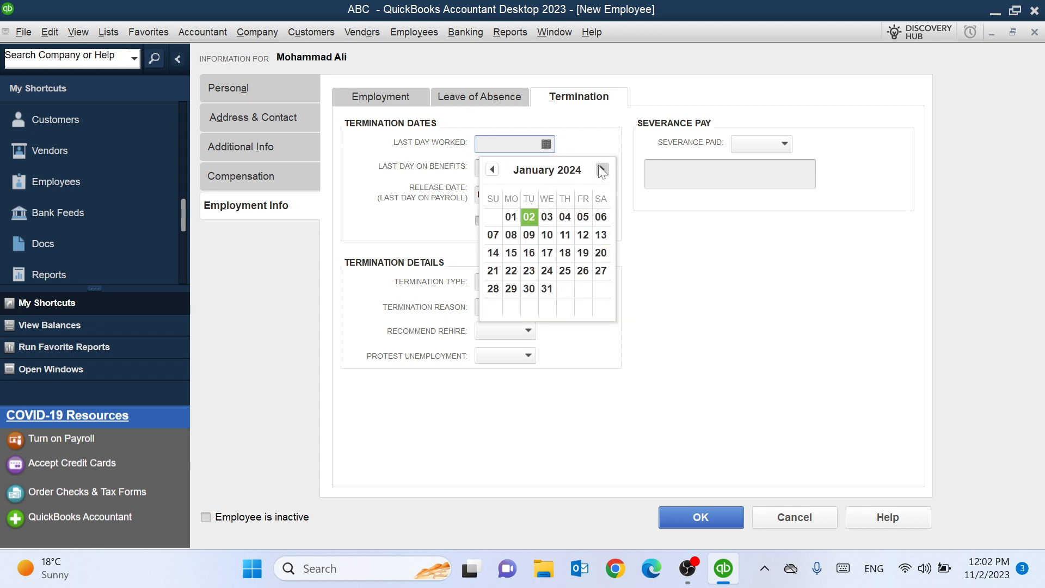
{"action": "left_click", "coordinate": [603, 169]}
{"action": "left_click", "coordinate": [602, 170]}
{"action": "left_click", "coordinate": [602, 170]}
{"action": "left_click", "coordinate": [602, 170]}
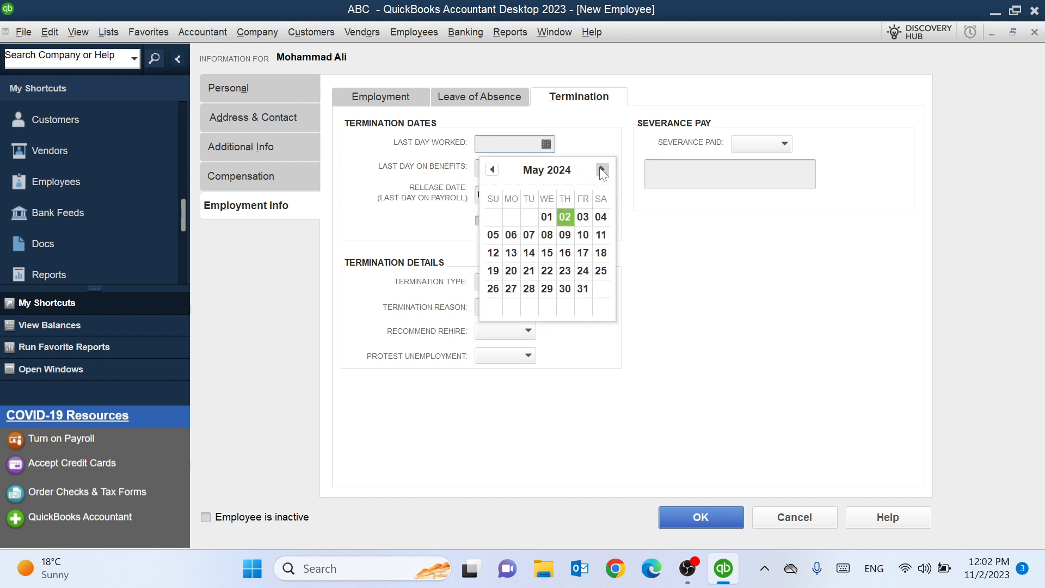
{"action": "left_click", "coordinate": [566, 289]}
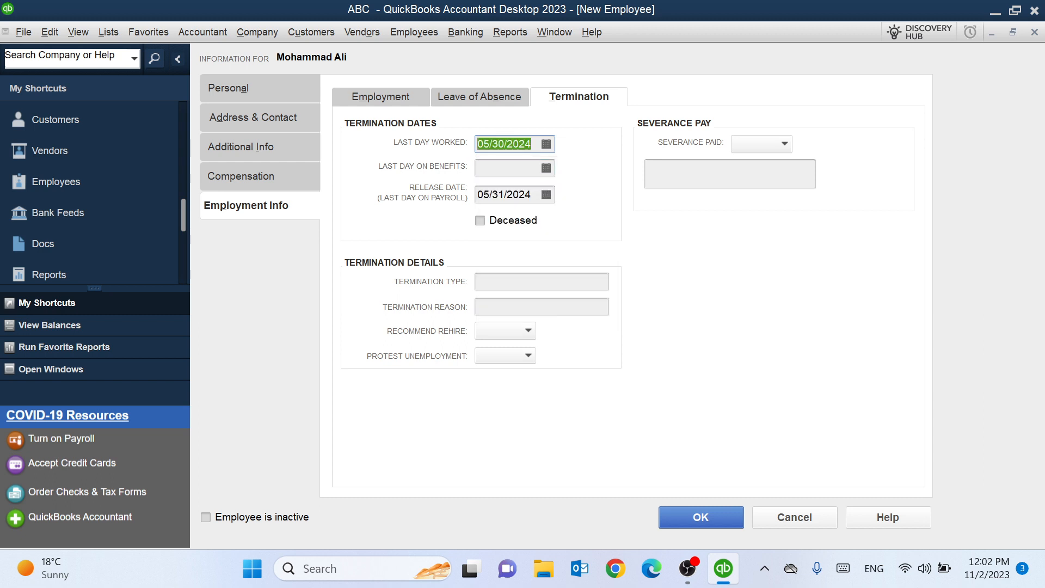
- Set Last Day on Benefits to 05/30/2024 from the calendar
{"action": "left_click", "coordinate": [545, 169]}
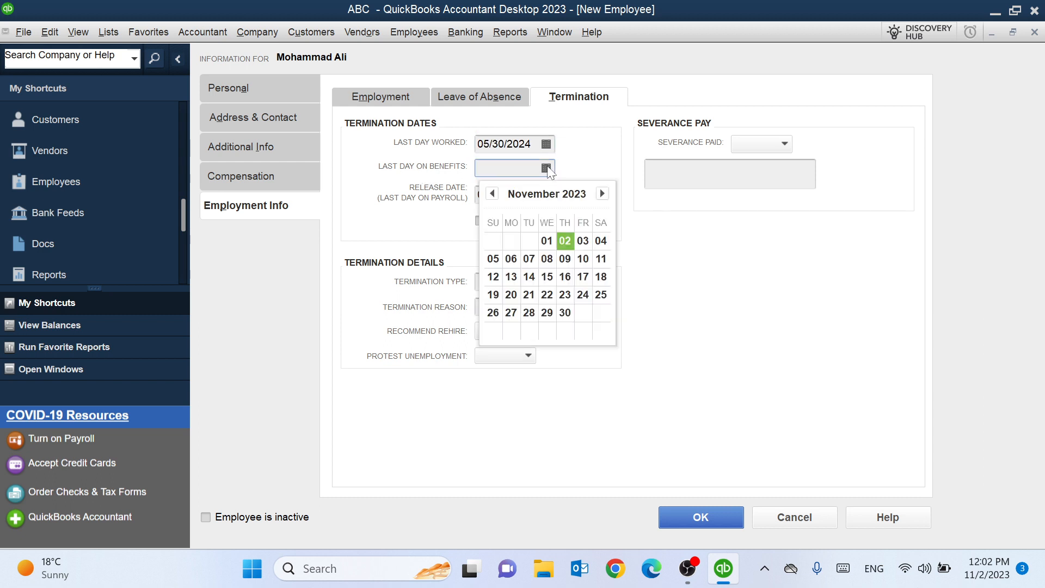
{"action": "left_click", "coordinate": [602, 195]}
{"action": "left_click", "coordinate": [603, 194]}
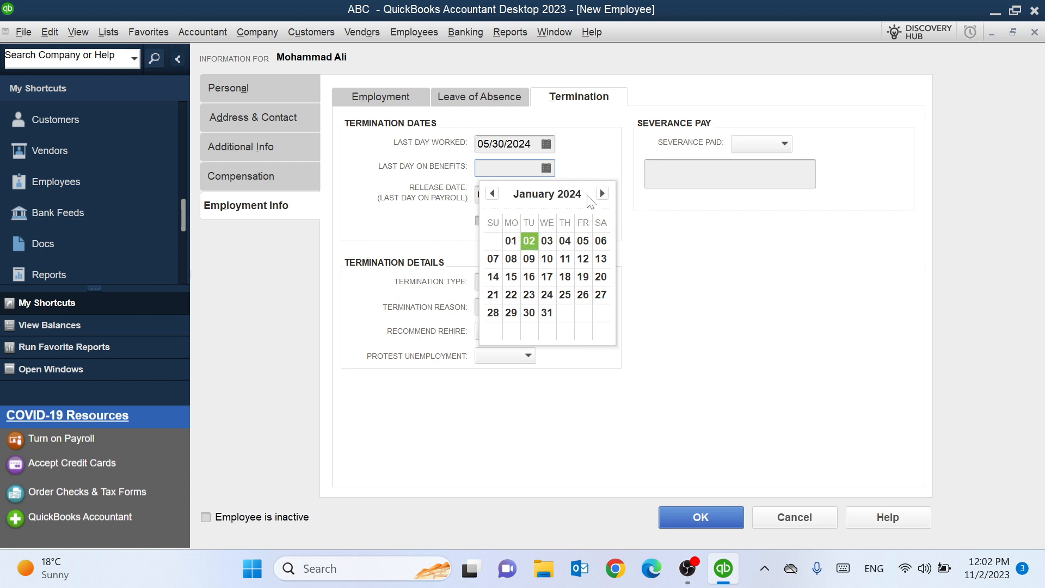
{"action": "left_click", "coordinate": [602, 195]}
{"action": "left_click", "coordinate": [602, 194]}
{"action": "left_click", "coordinate": [603, 194]}
{"action": "left_click", "coordinate": [602, 194]}
{"action": "left_click", "coordinate": [565, 313]}
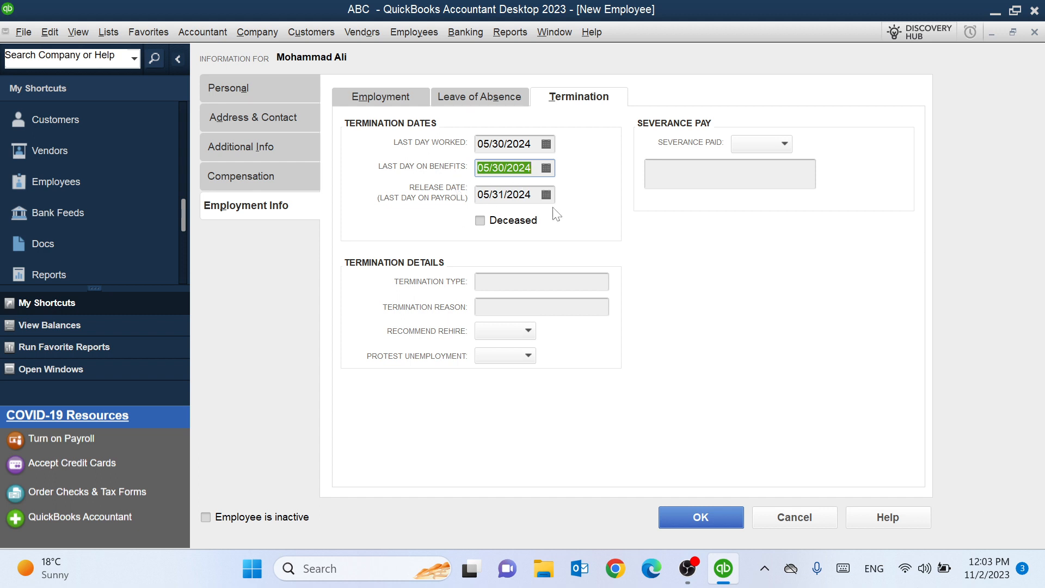
- Fill in termination type and reason, recommend rehire, and set Protest Unemployment to No
{"action": "left_click", "coordinate": [474, 287]}
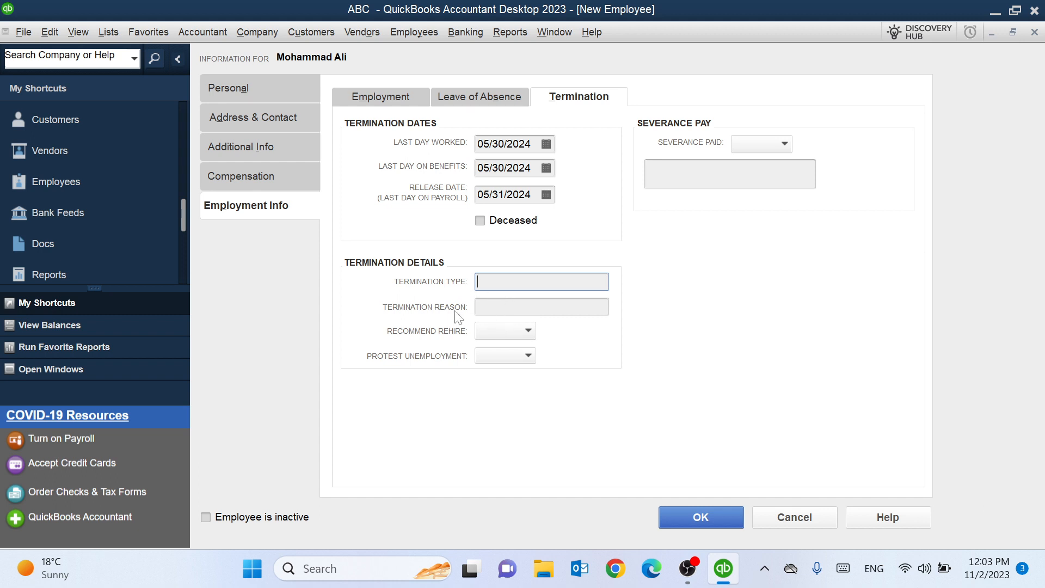
{"action": "key", "text": "Tab"}
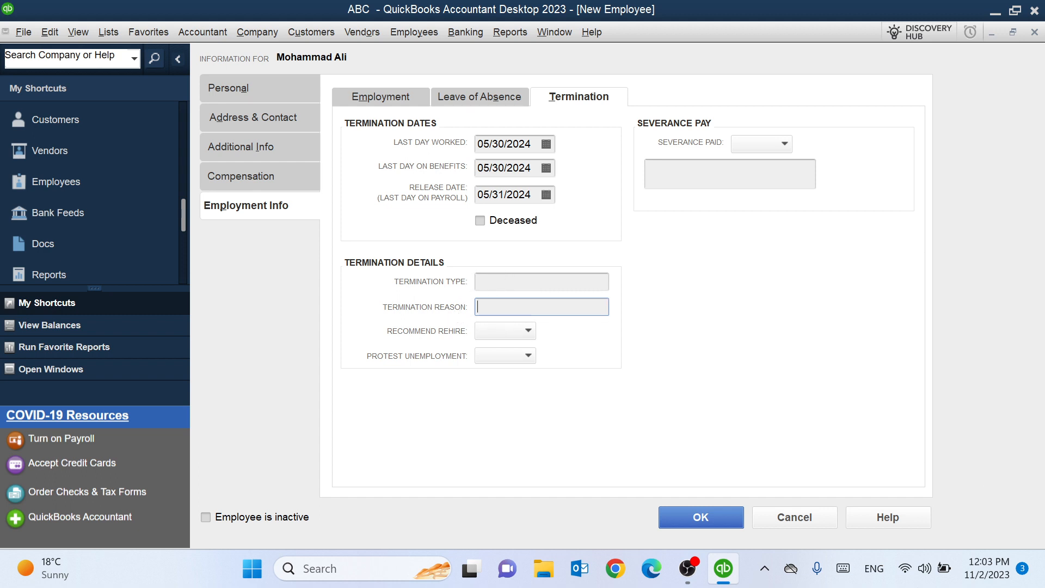
{"action": "left_click", "coordinate": [528, 331]}
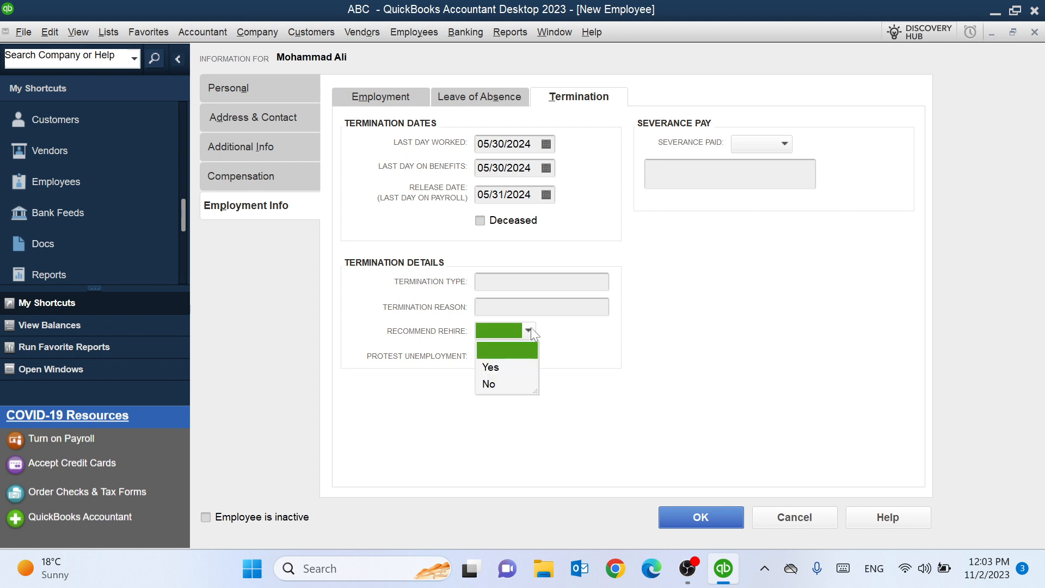
{"action": "left_click", "coordinate": [493, 366]}
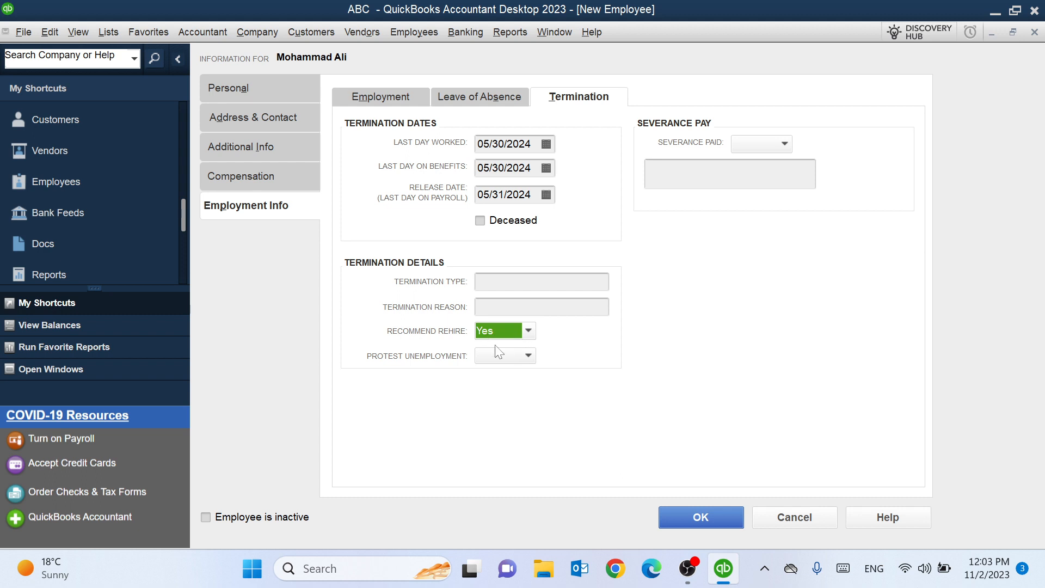
{"action": "left_click", "coordinate": [489, 359]}
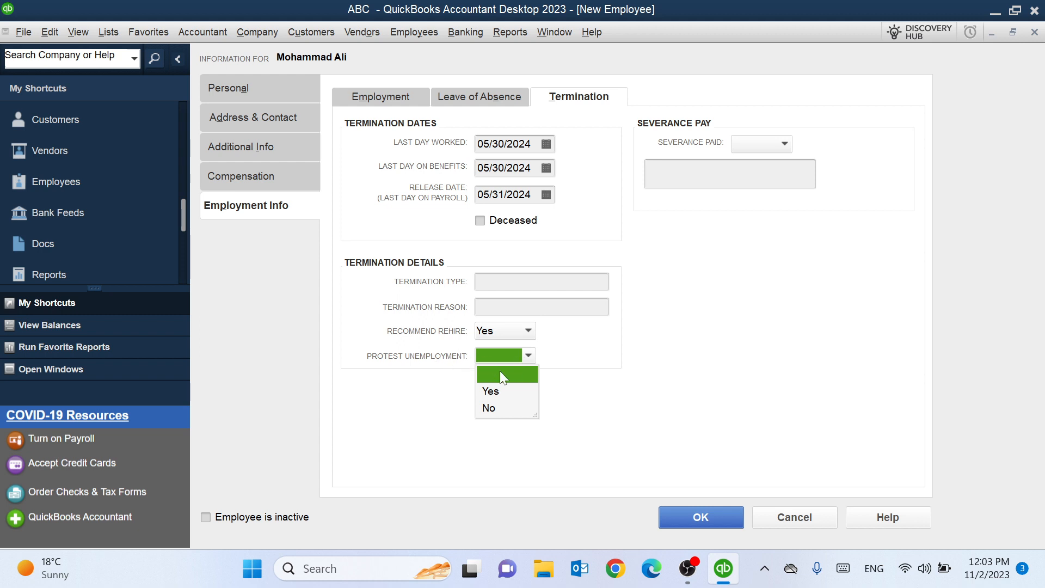
{"action": "left_click", "coordinate": [493, 409]}
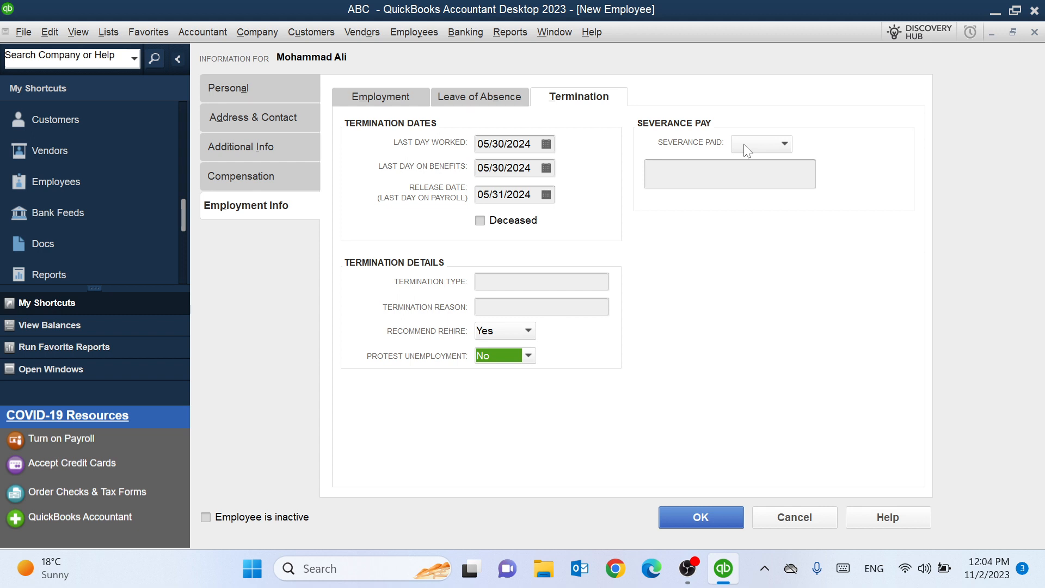
- Set Severance Paid to No and save the new employee record with OK
{"action": "left_click", "coordinate": [786, 144]}
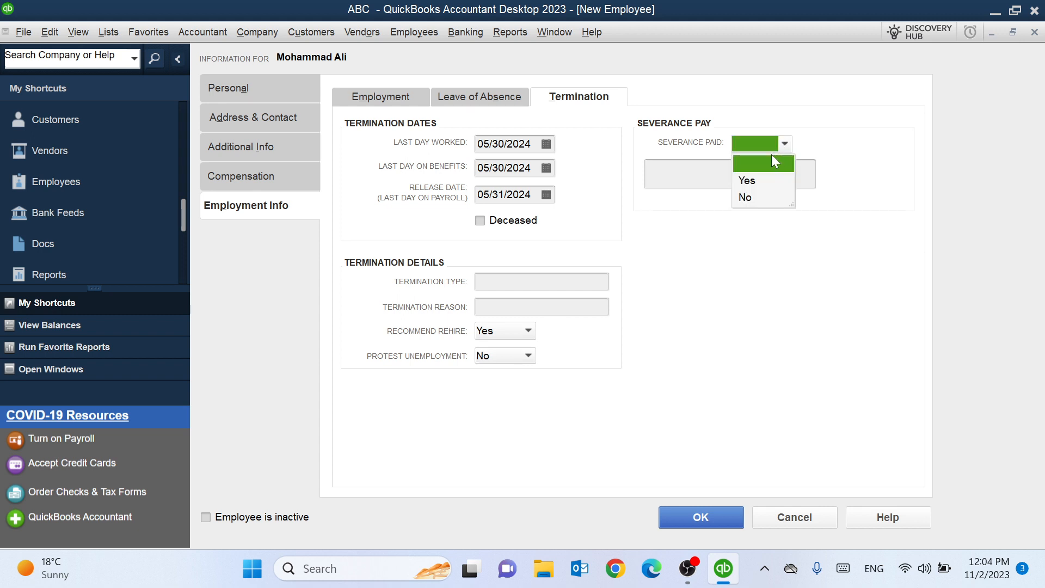
{"action": "left_click", "coordinate": [748, 182]}
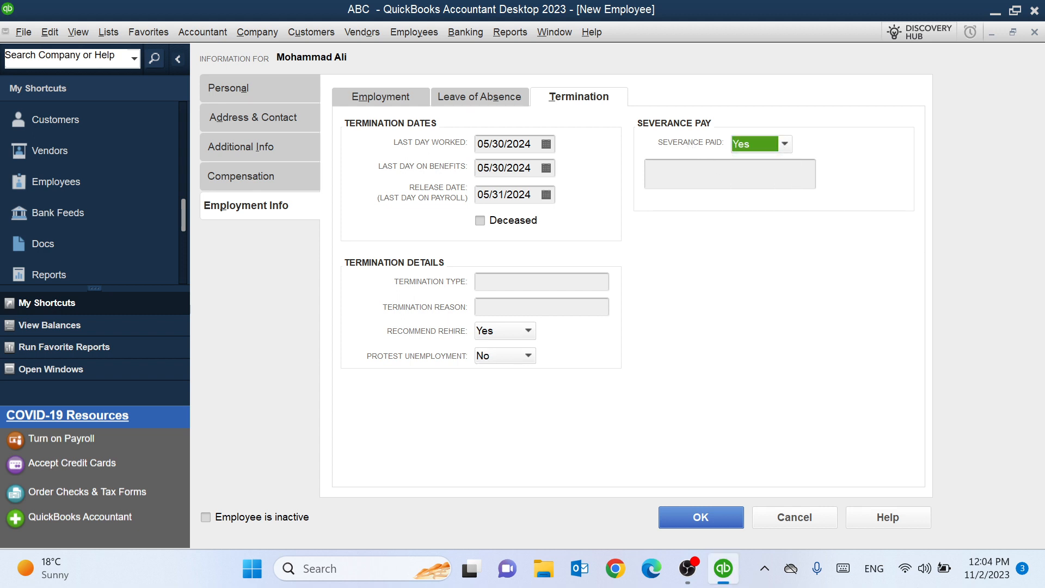
{"action": "left_click", "coordinate": [784, 144]}
{"action": "left_click", "coordinate": [743, 197]}
{"action": "left_click", "coordinate": [753, 169]}
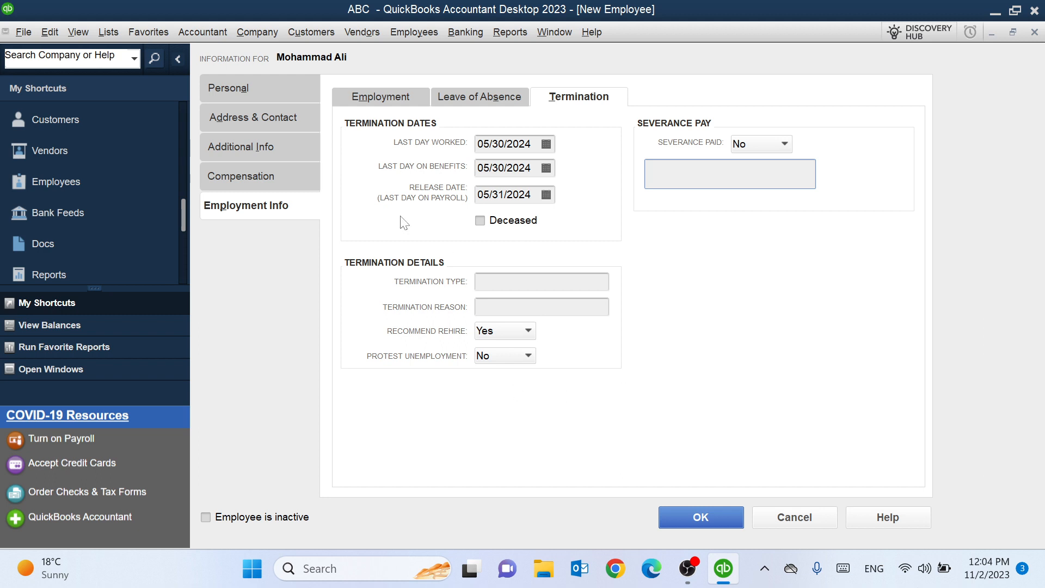
{"action": "left_click", "coordinate": [699, 519]}
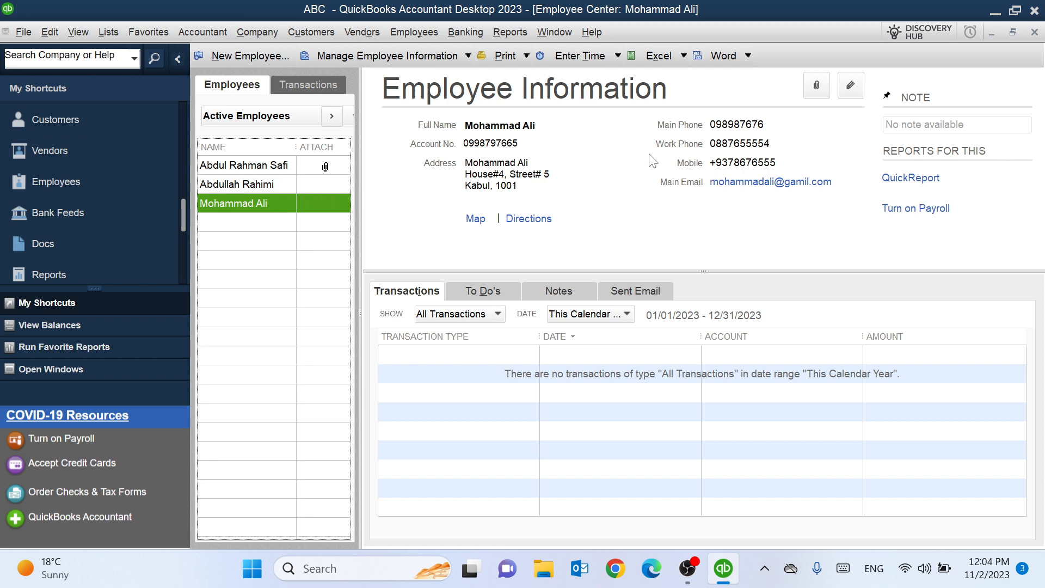
{"action": "left_click", "coordinate": [818, 90]}
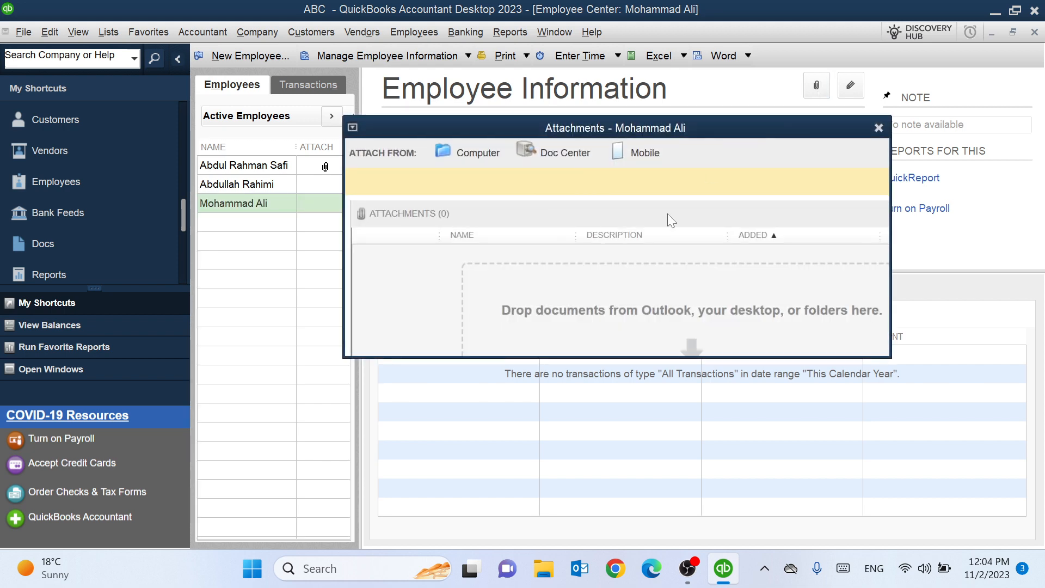
{"action": "left_click", "coordinate": [879, 129]}
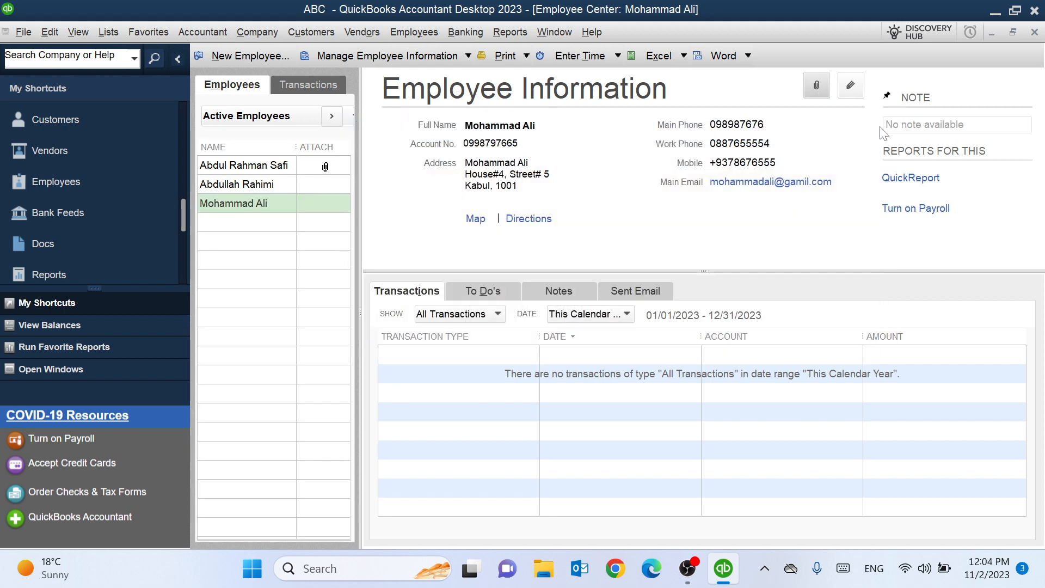
{"action": "left_click", "coordinate": [814, 88]}
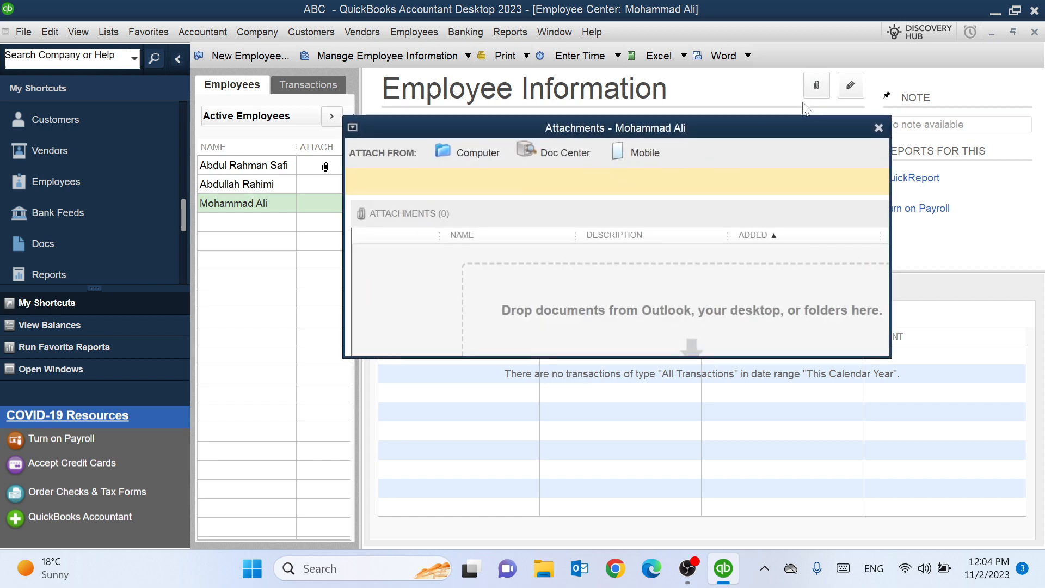
{"action": "left_click", "coordinate": [470, 158]}
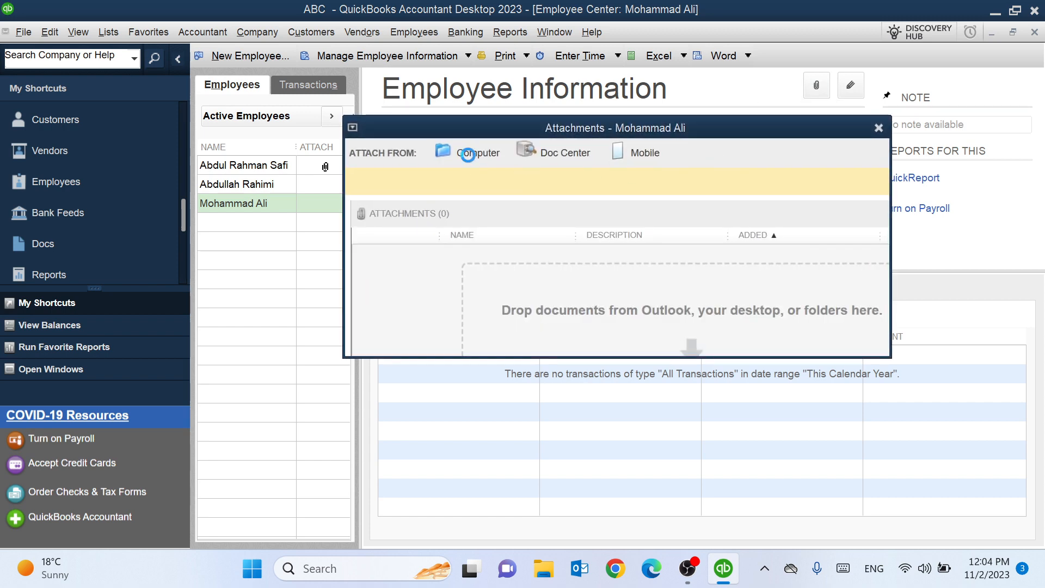
{"action": "scroll", "coordinate": [555, 288], "scroll_direction": "down", "scroll_amount": 3}
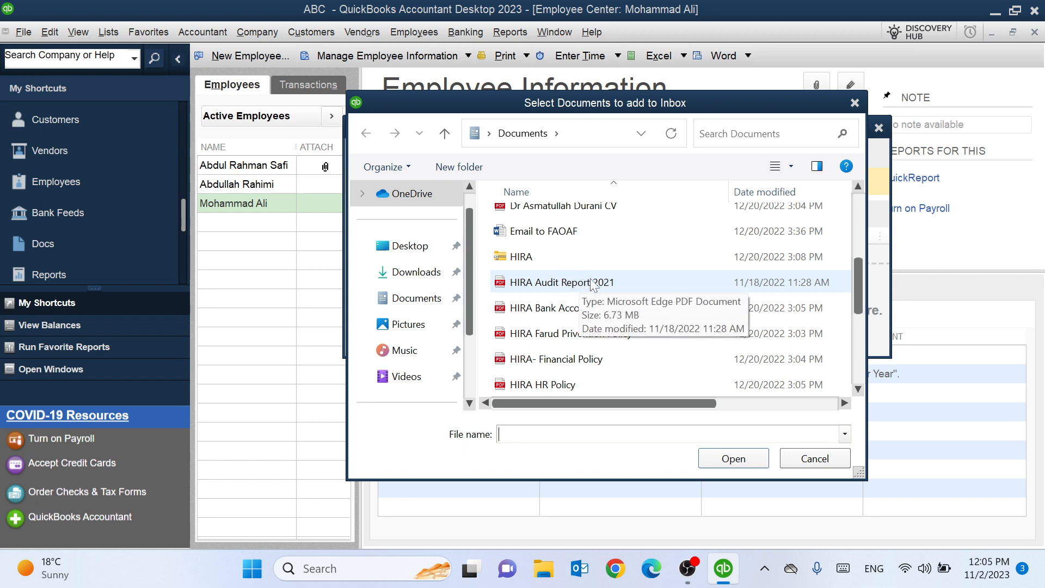
{"action": "left_click", "coordinate": [854, 103]}
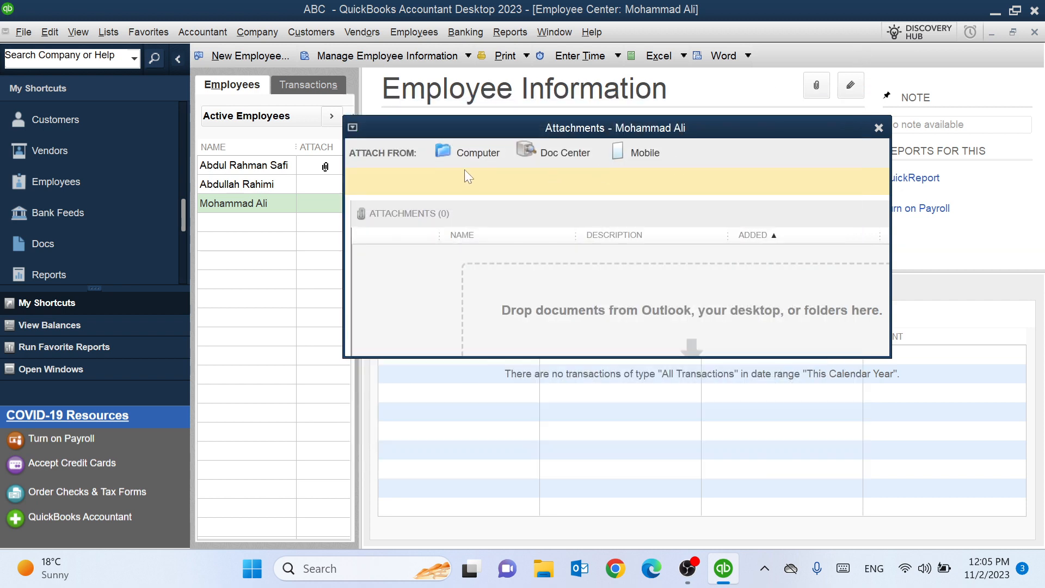
{"action": "left_click", "coordinate": [879, 128]}
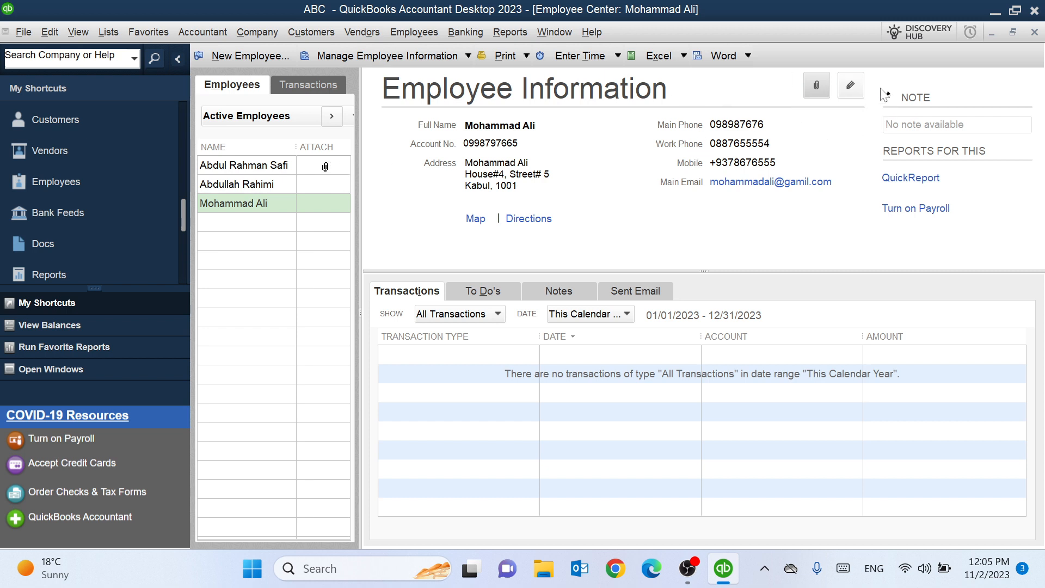
{"action": "left_click", "coordinate": [851, 88]}
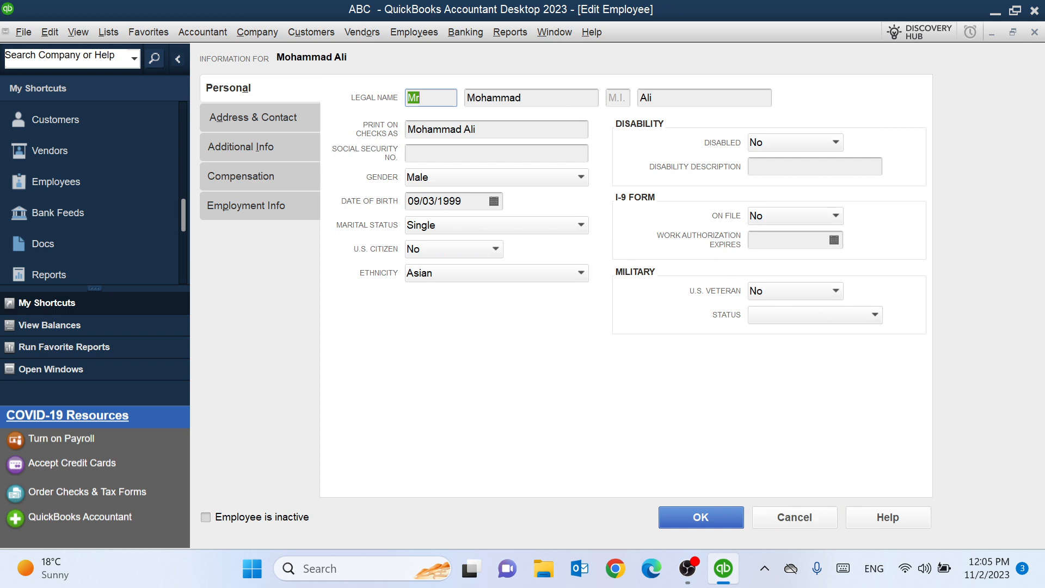
{"action": "left_click", "coordinate": [668, 516]}
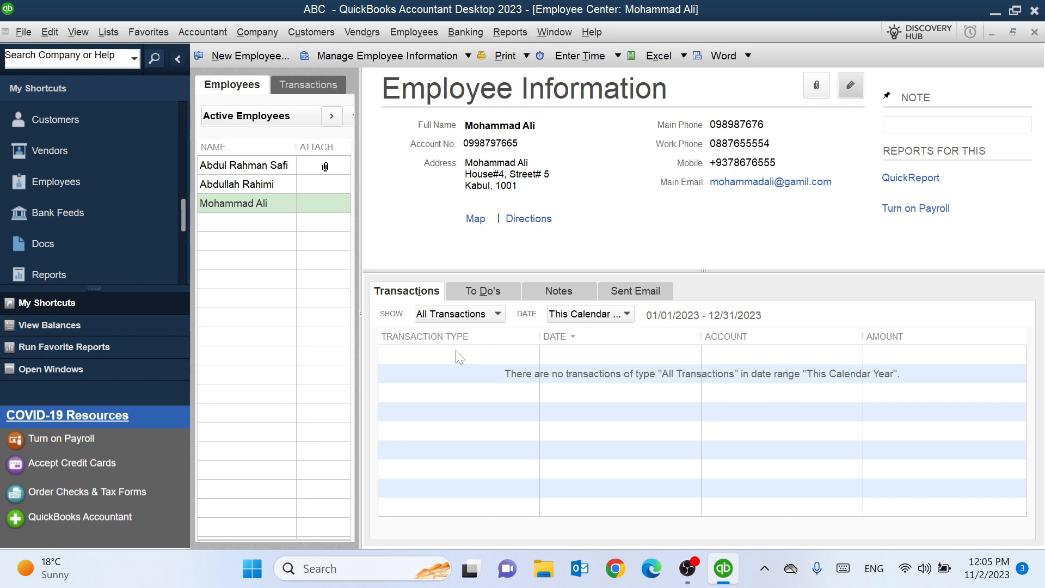
- Make the new employee inactive and expand the employee list to full width
{"action": "right_click", "coordinate": [241, 206]}
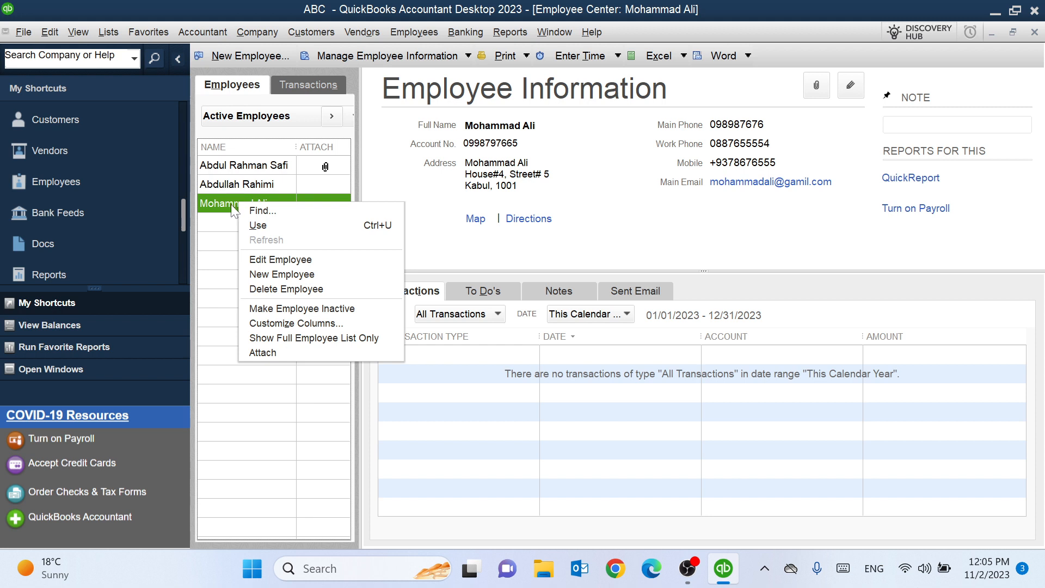
{"action": "left_click", "coordinate": [309, 310]}
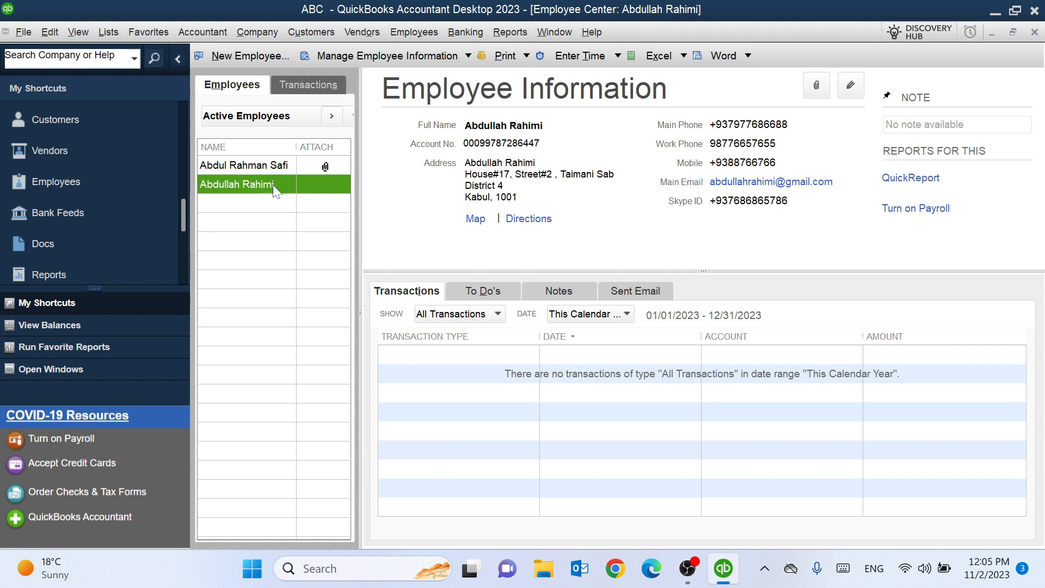
{"action": "left_click", "coordinate": [330, 116]}
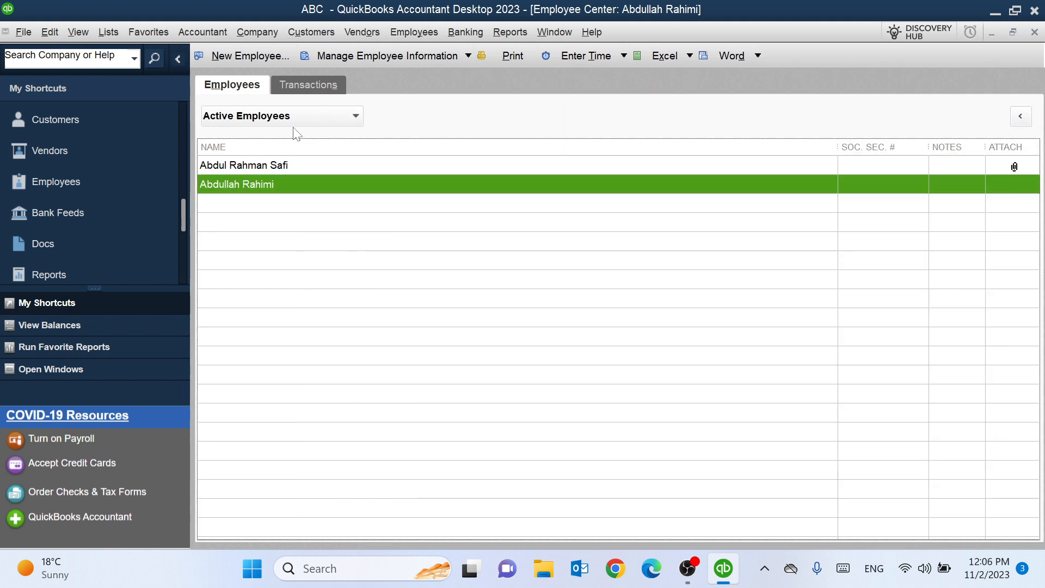
- Filter the list to All Employees and make the inactive employee active again
{"action": "left_click", "coordinate": [308, 114]}
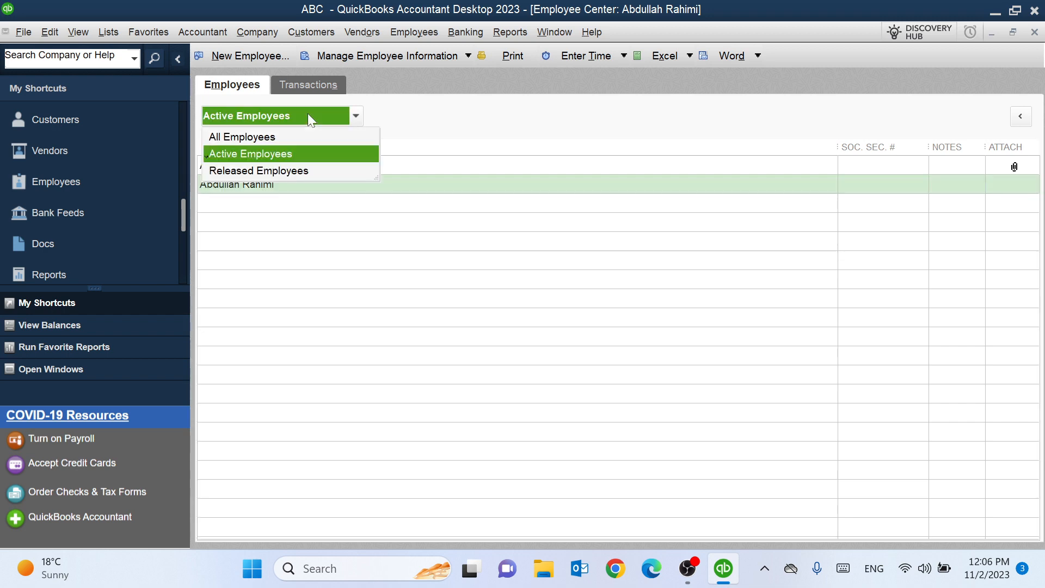
{"action": "left_click", "coordinate": [248, 137]}
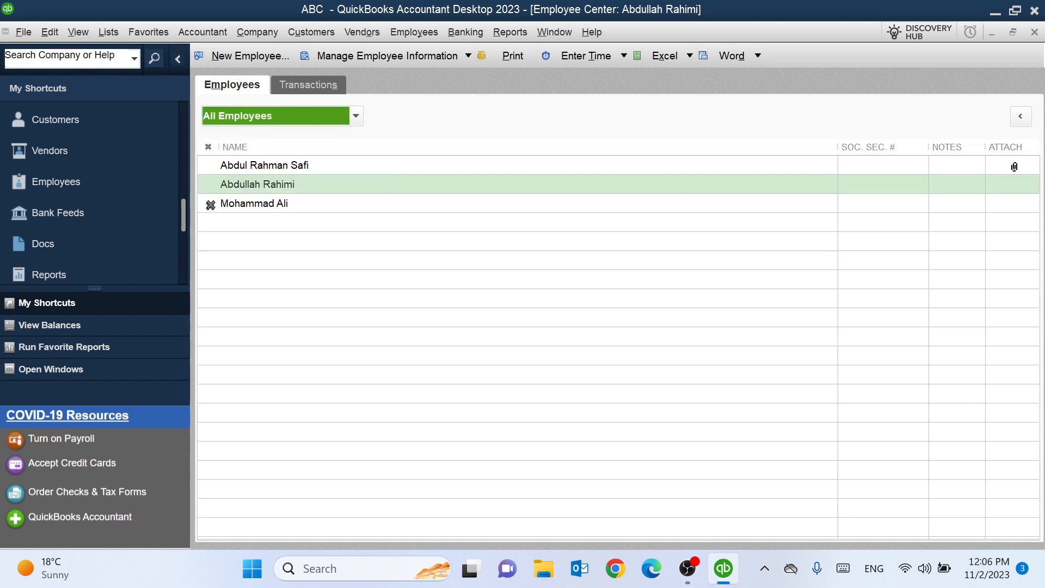
{"action": "left_click", "coordinate": [237, 205]}
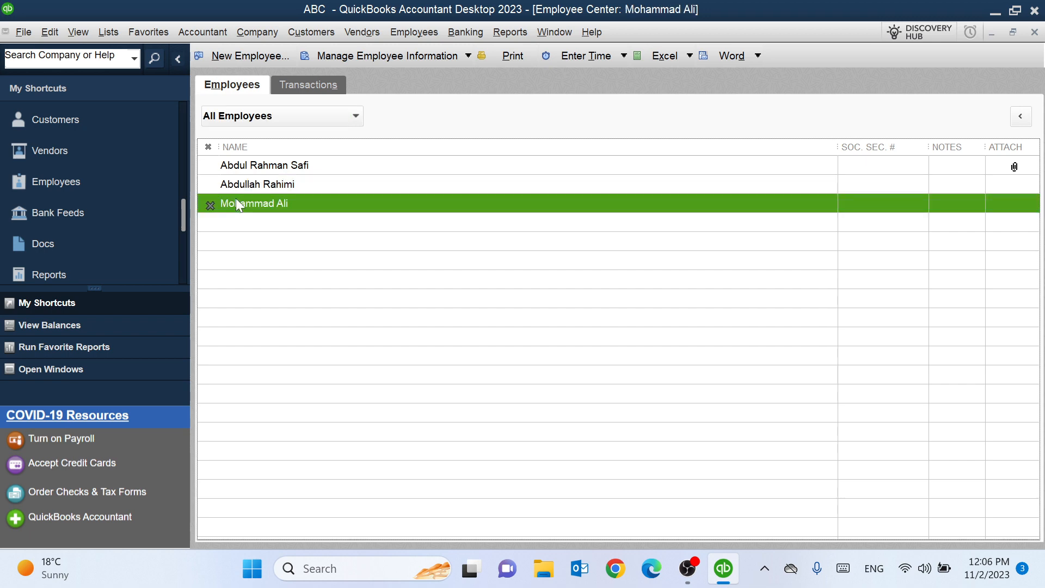
{"action": "right_click", "coordinate": [236, 200]}
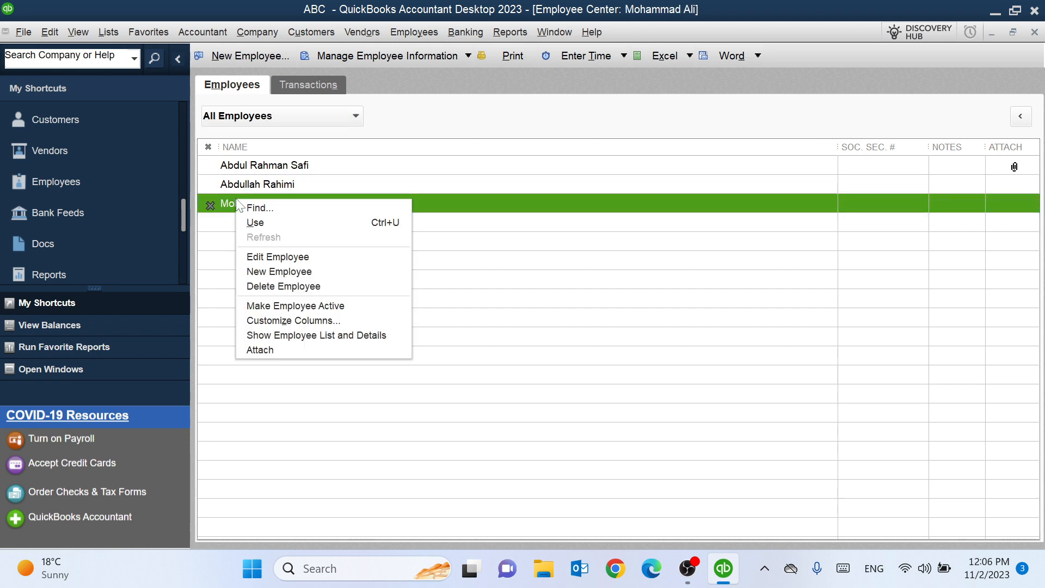
{"action": "left_click", "coordinate": [306, 306]}
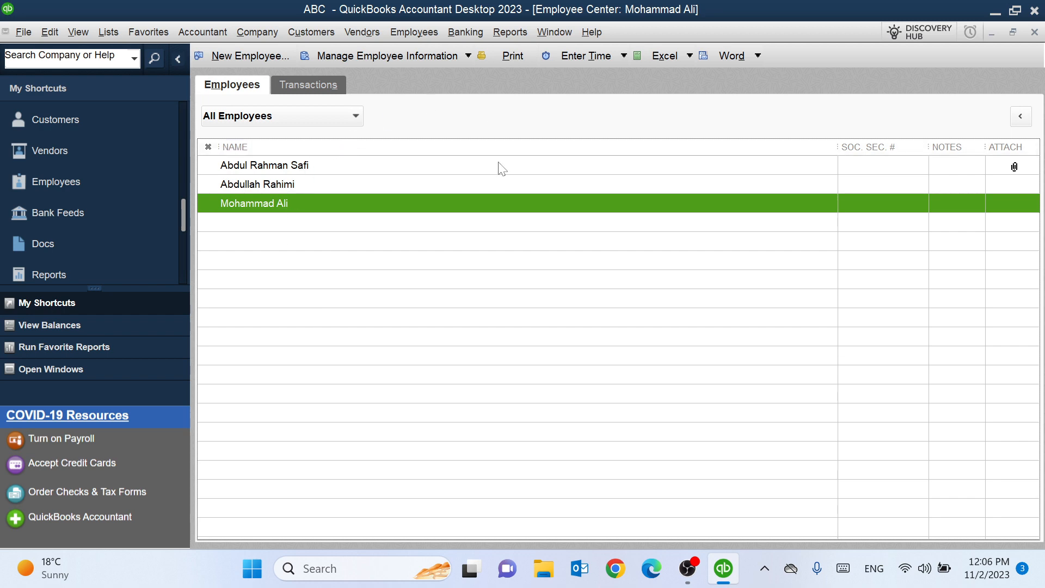
- Restore the employee details panel beside the list, closing the employee's context menu unused
{"action": "left_click", "coordinate": [1022, 117]}
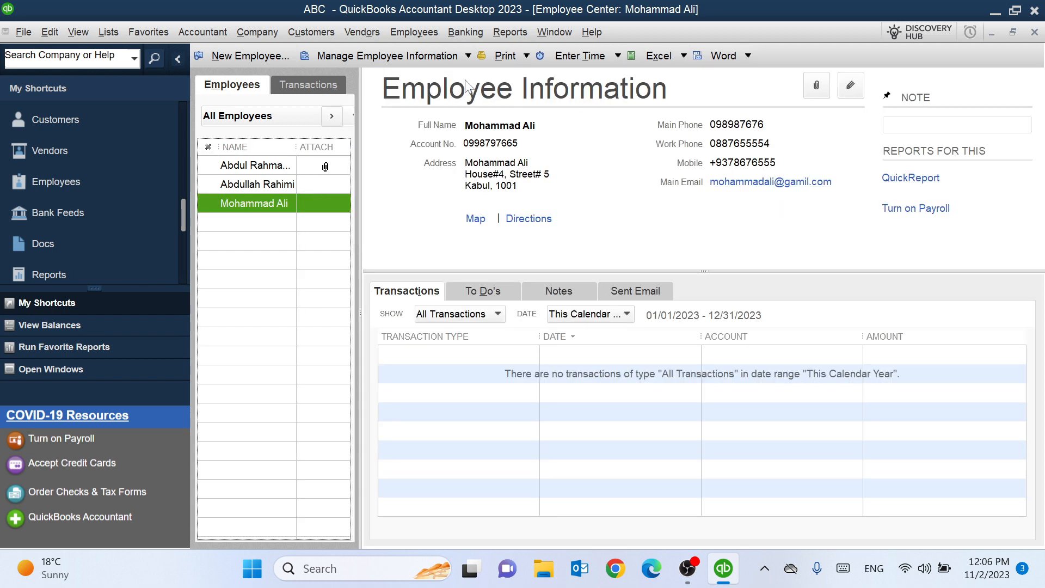
{"action": "right_click", "coordinate": [245, 202]}
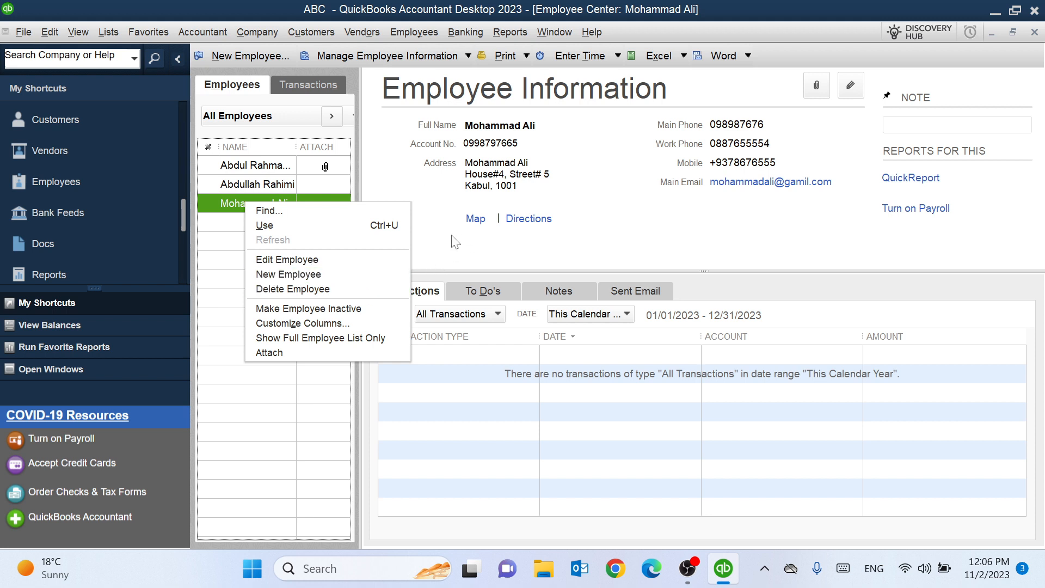
{"action": "left_click", "coordinate": [428, 206]}
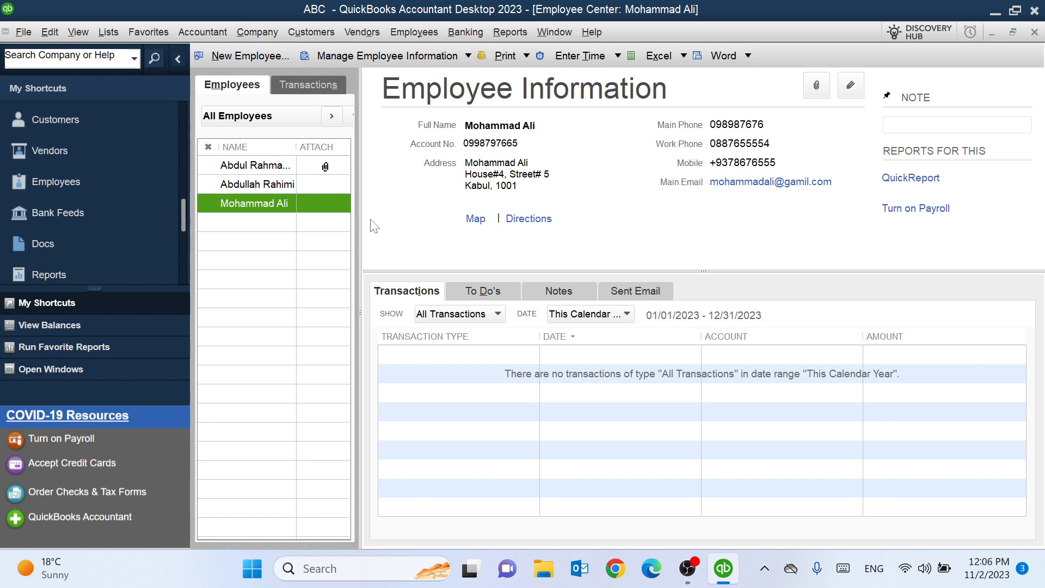